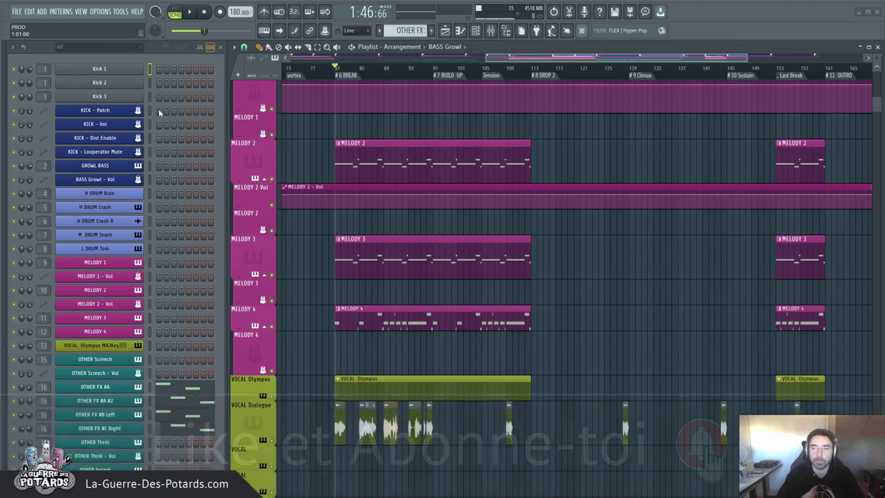
Step: Look over the drum, melody and vocal tracks around the Break and Build Up sections of the playlist
scroll(602, 75, "down", 3)
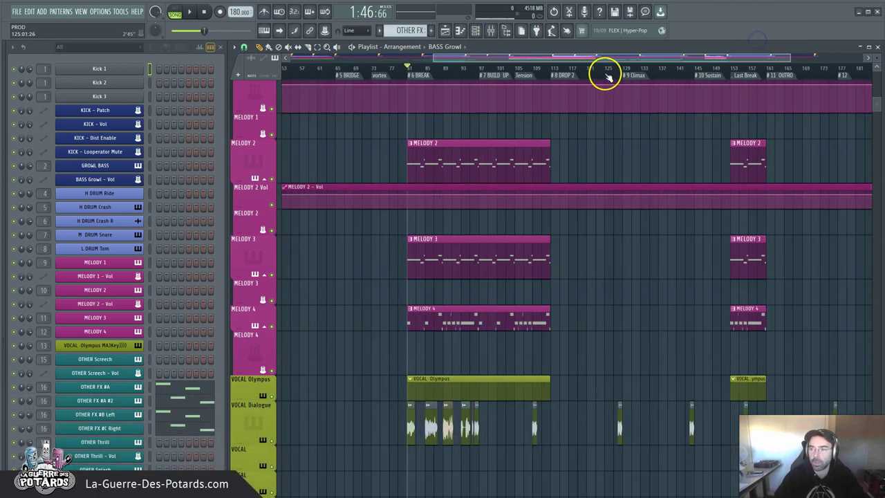
scroll(365, 161, "down", 4)
scroll(364, 161, "up", 2)
scroll(477, 79, "up", 3)
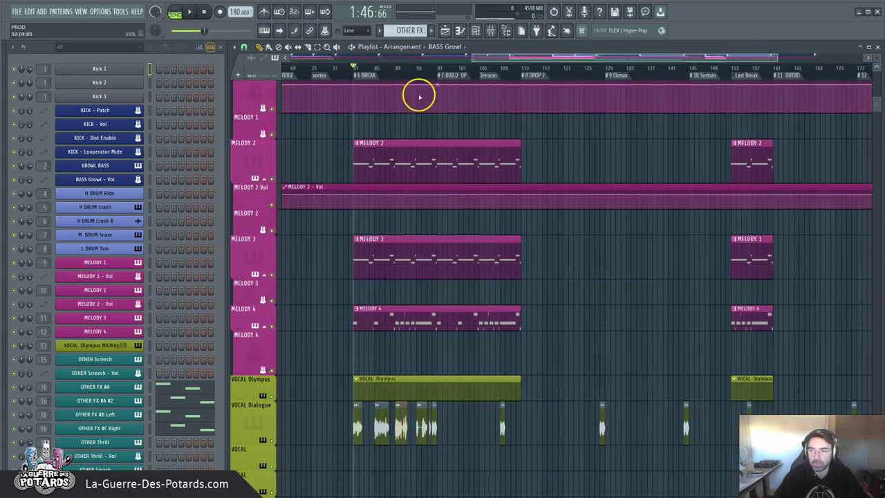
scroll(490, 208, "down", 2)
scroll(470, 211, "up", 4)
scroll(455, 194, "down", 3)
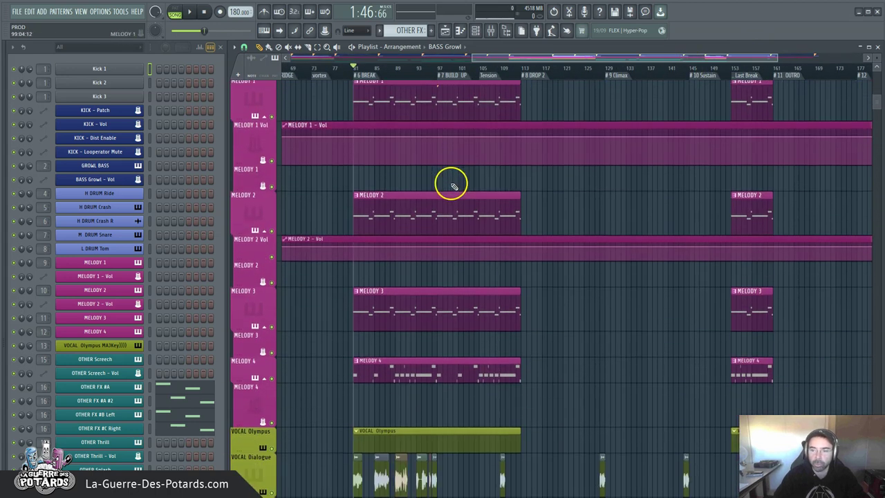
scroll(401, 152, "up", 3)
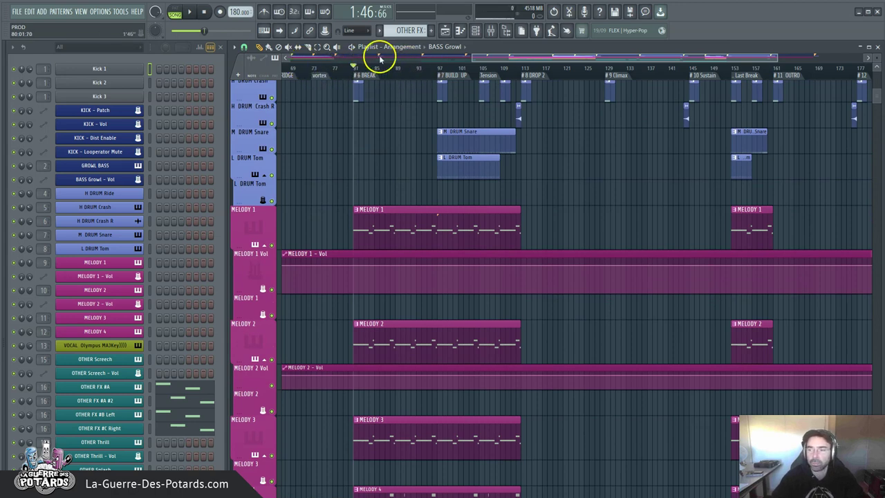
scroll(341, 157, "up", 2)
scroll(341, 157, "down", 5)
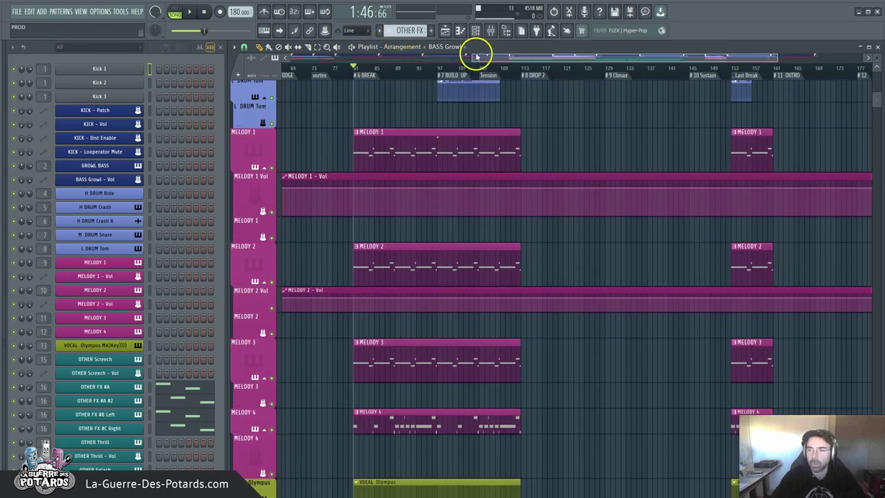
Step: Check the available arrangement options and view the whole song's timeline from intro to end
left_click(423, 47)
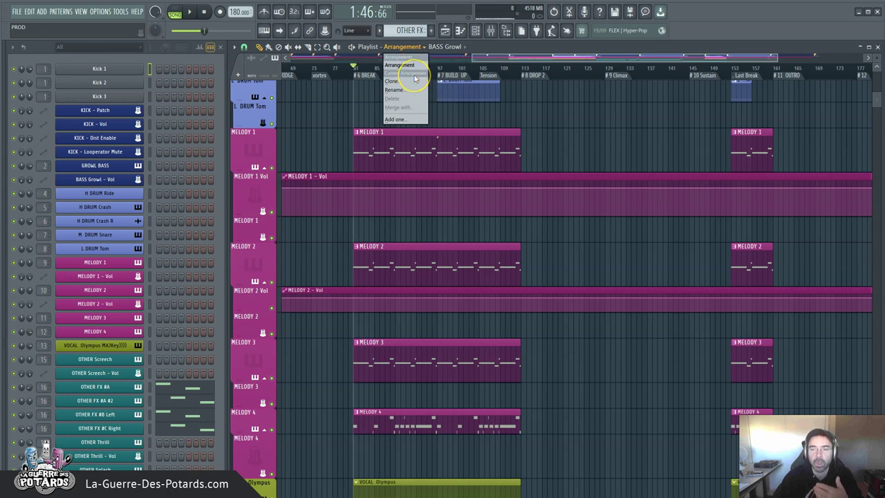
left_click(520, 48)
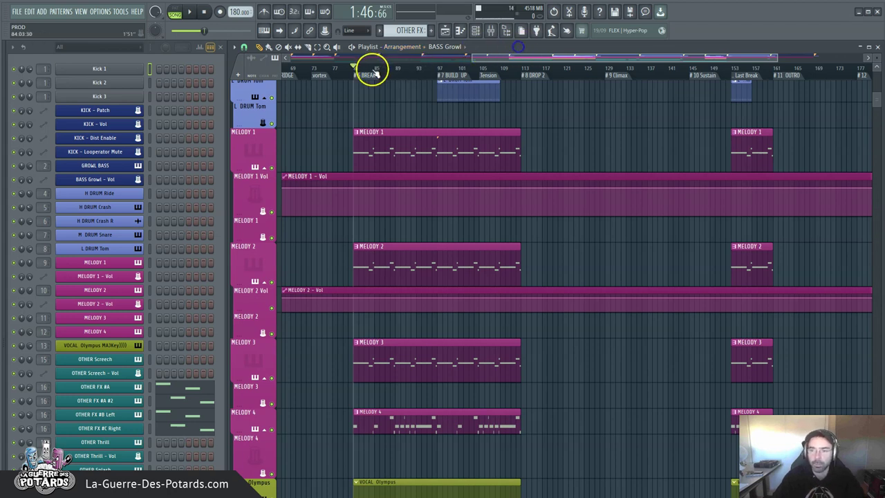
scroll(448, 161, "up", 3)
scroll(509, 73, "down", 3)
scroll(365, 122, "down", 4)
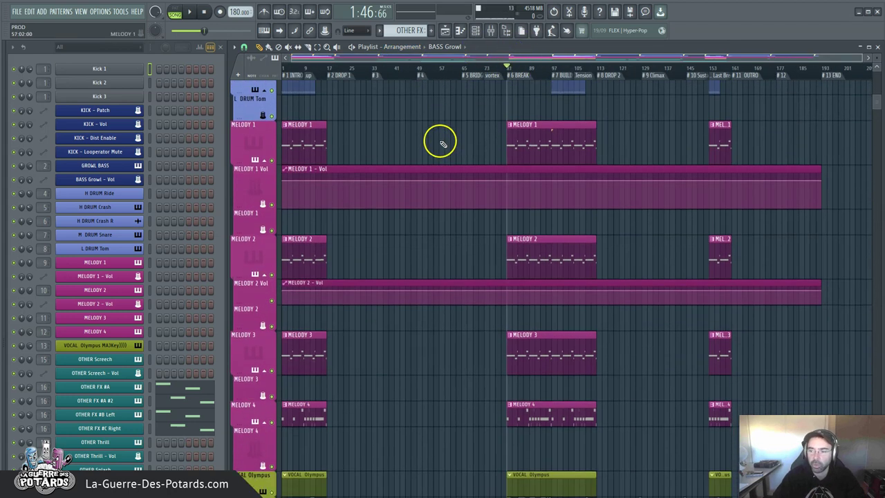
scroll(604, 65, "up", 4)
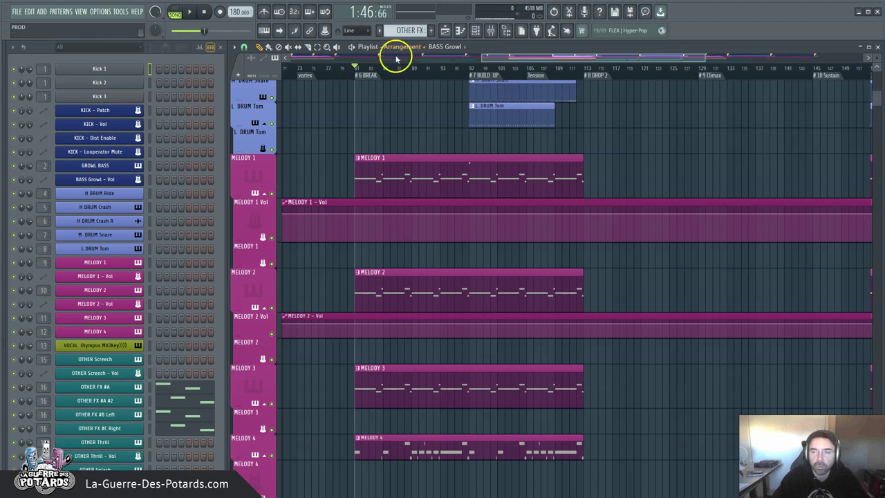
Step: Clone the current arrangement as Arrangement_2 and make the clone the active arrangement
left_click(422, 49)
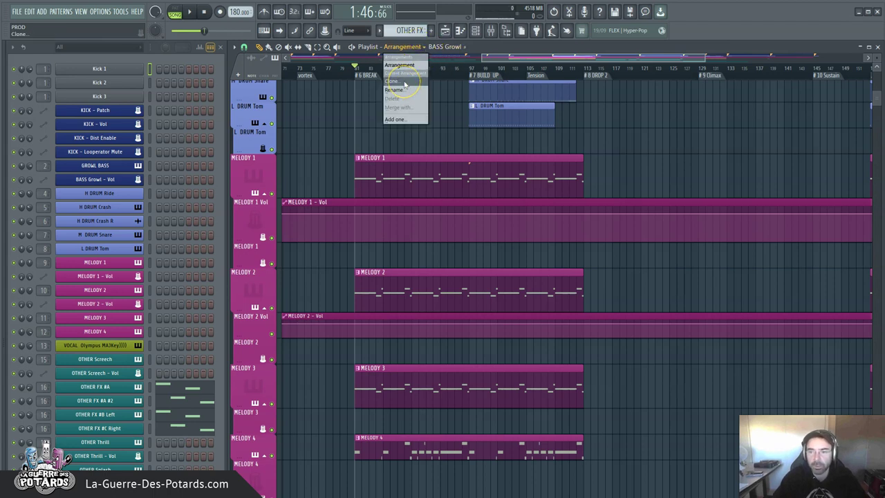
left_click(404, 83)
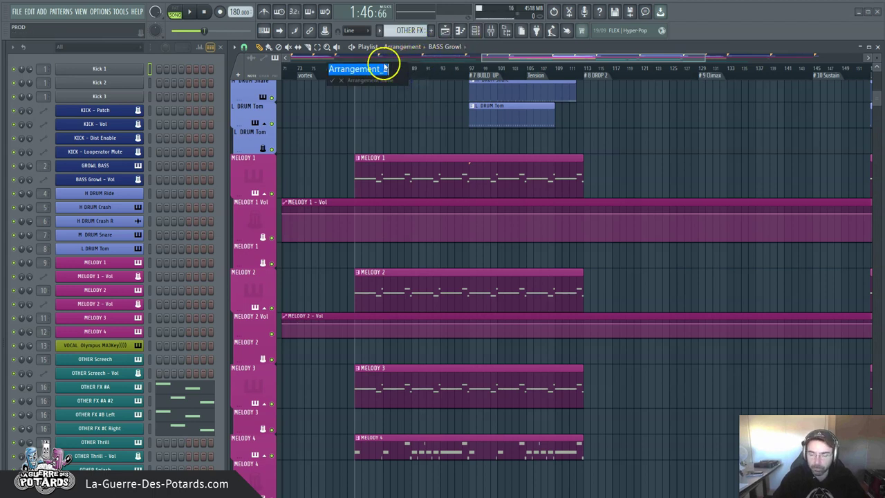
left_click(428, 60)
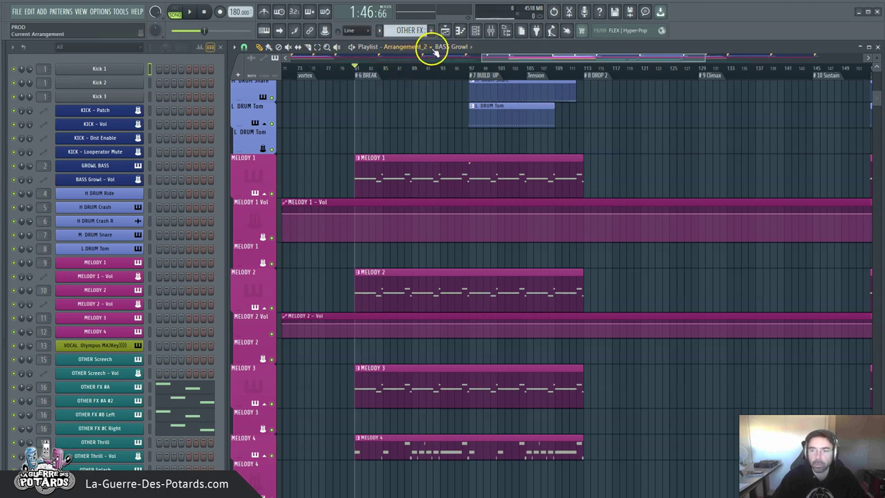
left_click(435, 50)
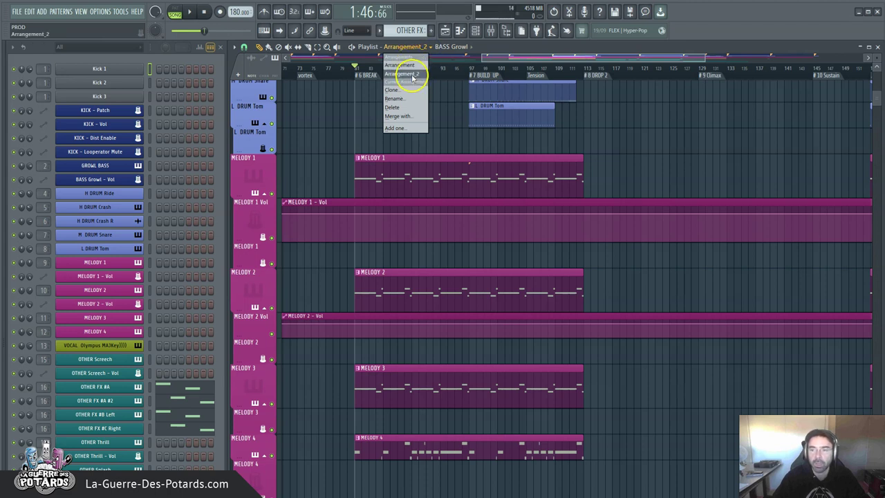
left_click(401, 74)
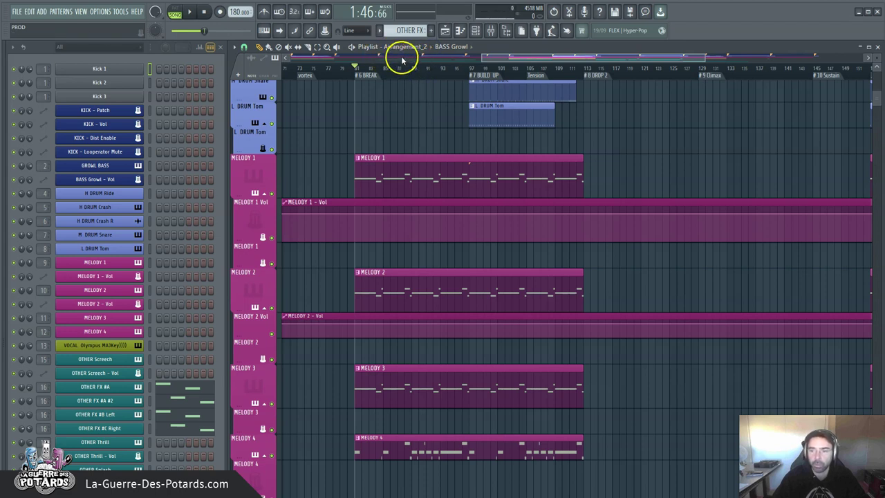
Step: Delete the MELODY 1, MELODY 2, MELODY 3 and MELODY 4 clips starting at the Break marker in Arrangement_2
scroll(443, 67, "down", 3)
scroll(540, 77, "up", 1)
scroll(540, 77, "up", 4)
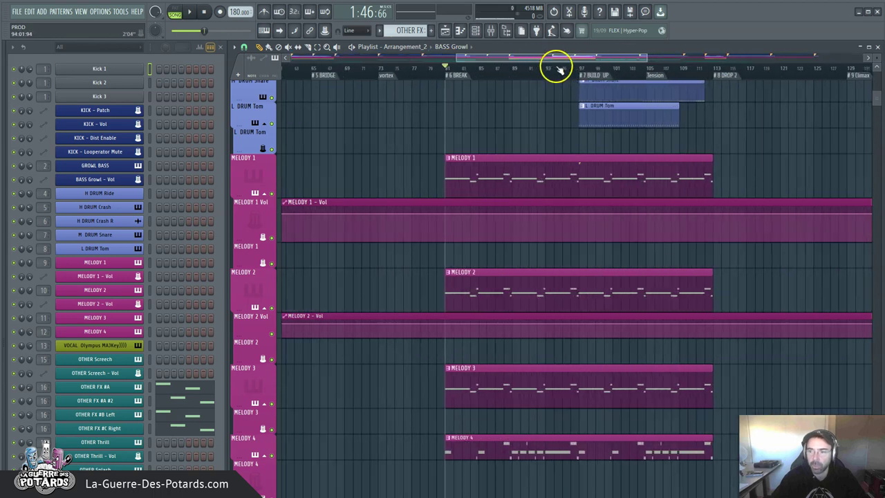
scroll(405, 87, "down", 2)
scroll(418, 71, "down", 2)
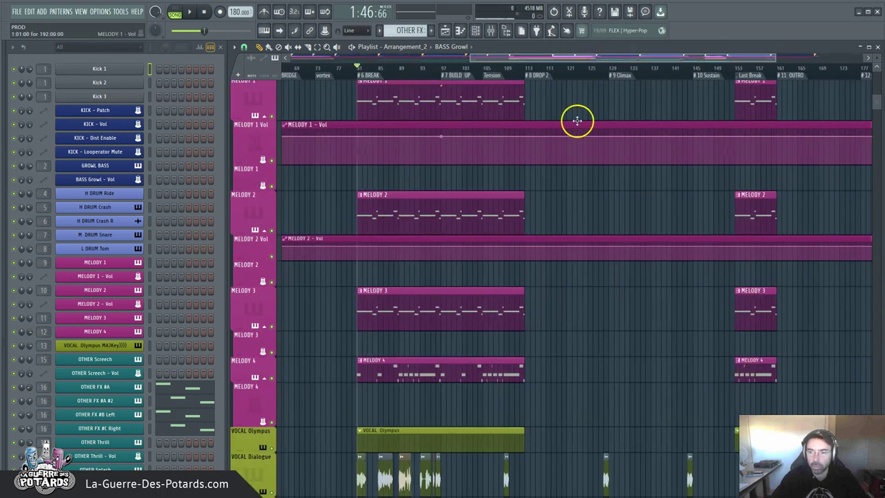
scroll(373, 107, "up", 1)
right_click(384, 116)
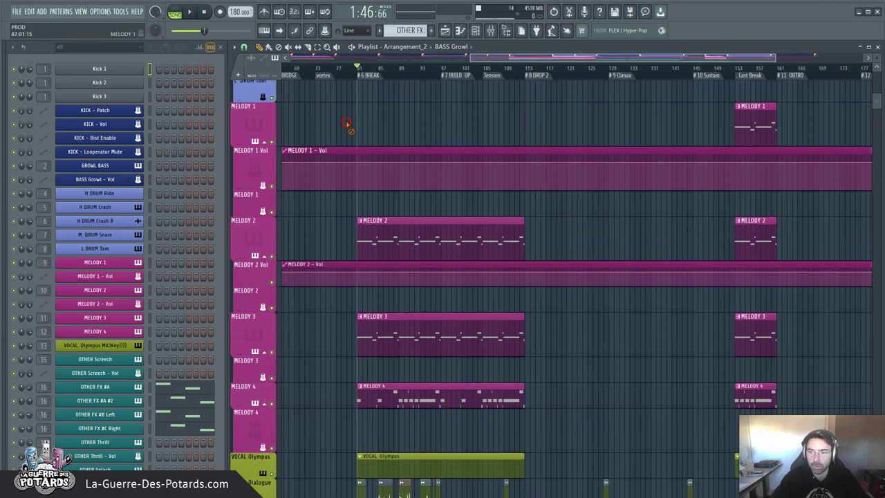
scroll(444, 159, "down", 3)
right_click(434, 158)
right_click(377, 254)
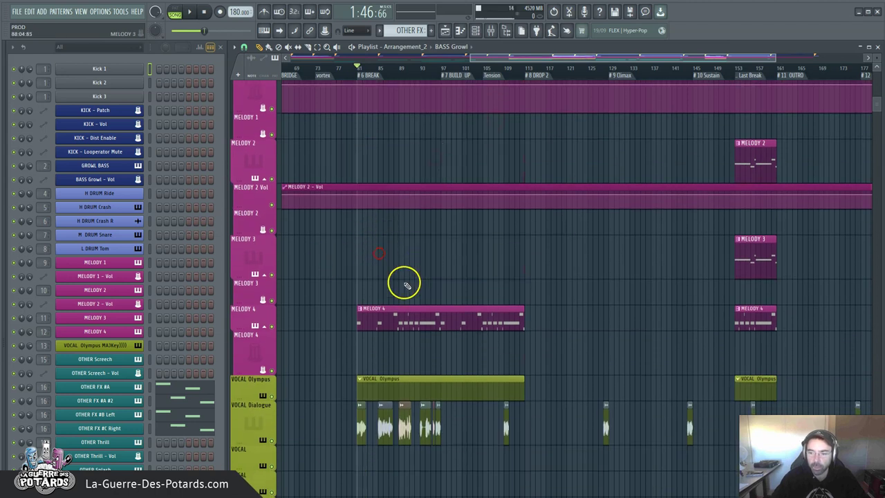
right_click(411, 312)
scroll(379, 360, "down", 3)
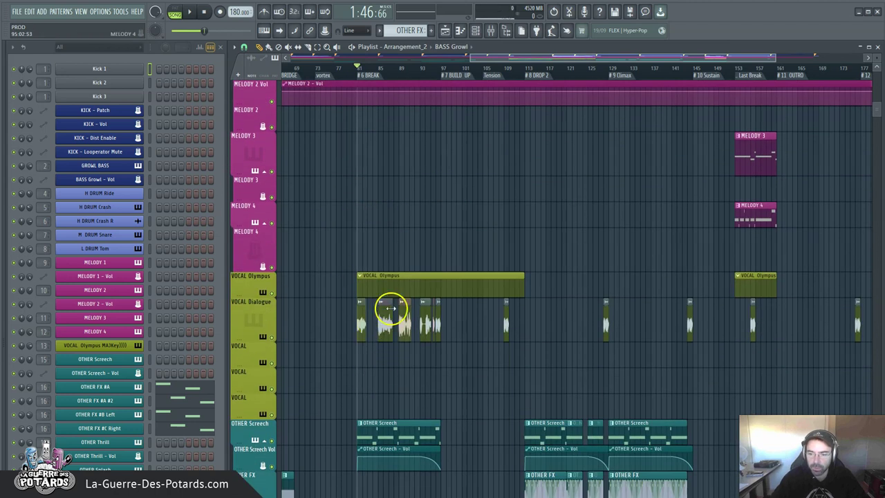
Step: Play the start of the Break section in Arrangement_2 without the melodies, and stop playback
key("space")
scroll(449, 194, "down", 4)
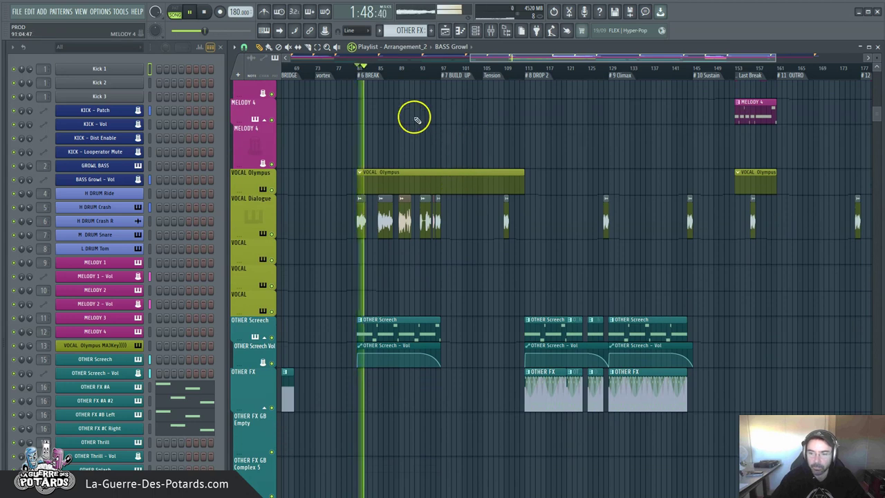
key("space")
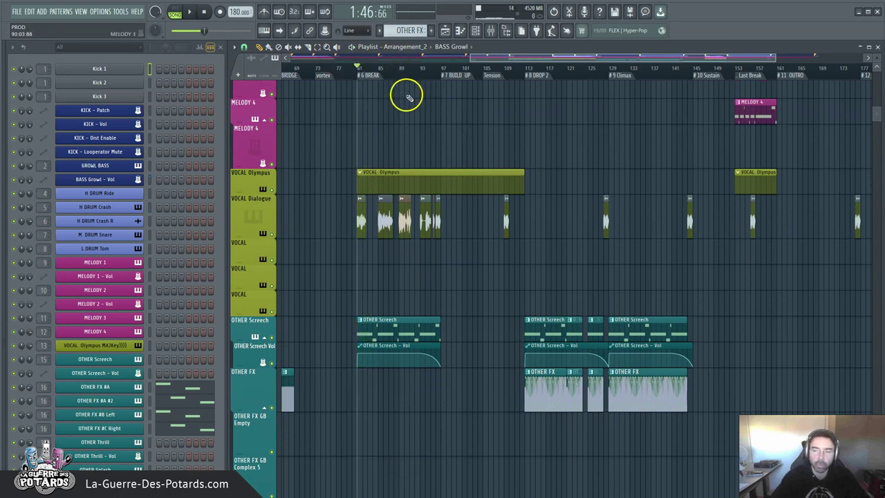
Step: Switch to the original arrangement, play the start of its Break section with the melodies, and stop playback
left_click(427, 47)
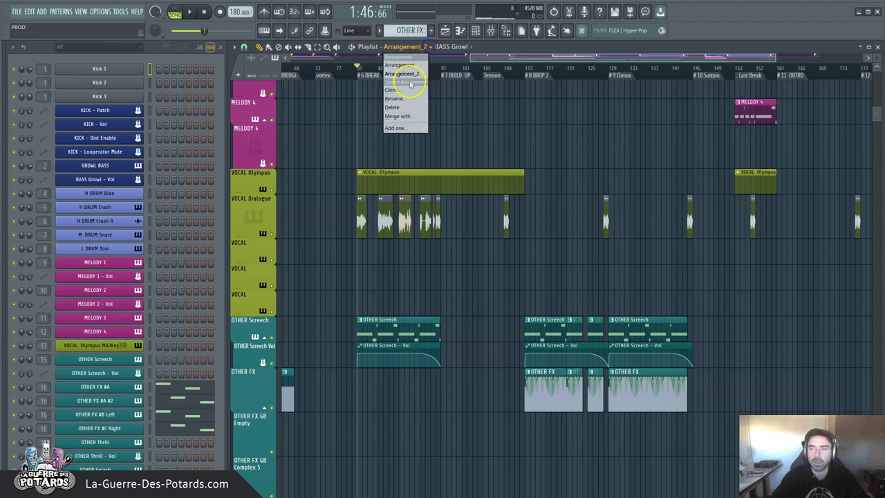
left_click(399, 65)
scroll(379, 166, "up", 2)
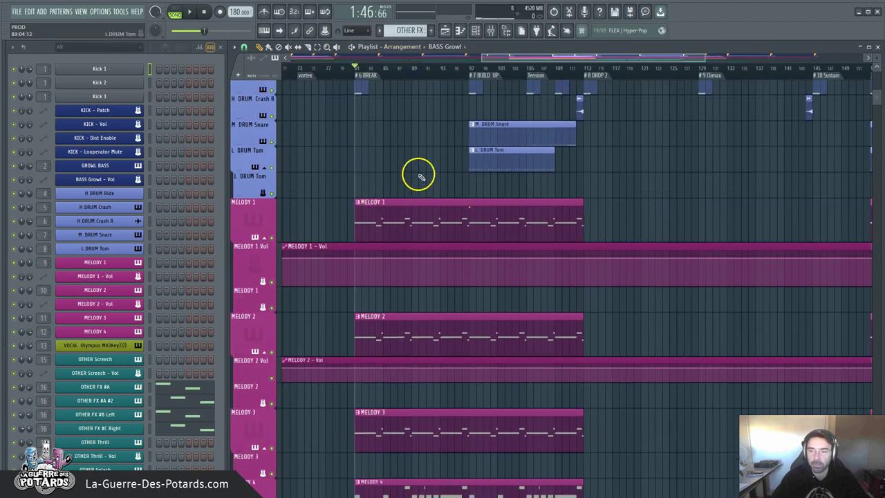
scroll(414, 176, "down", 2)
scroll(401, 125, "up", 1)
key("space")
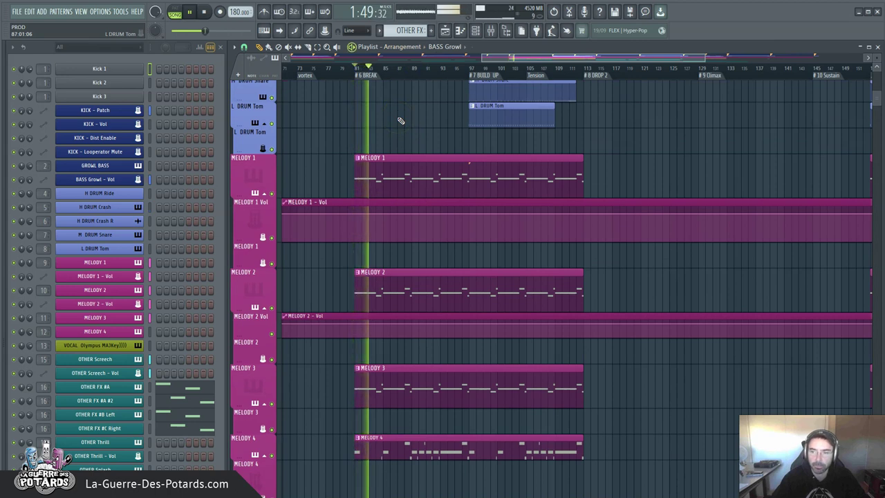
key("space")
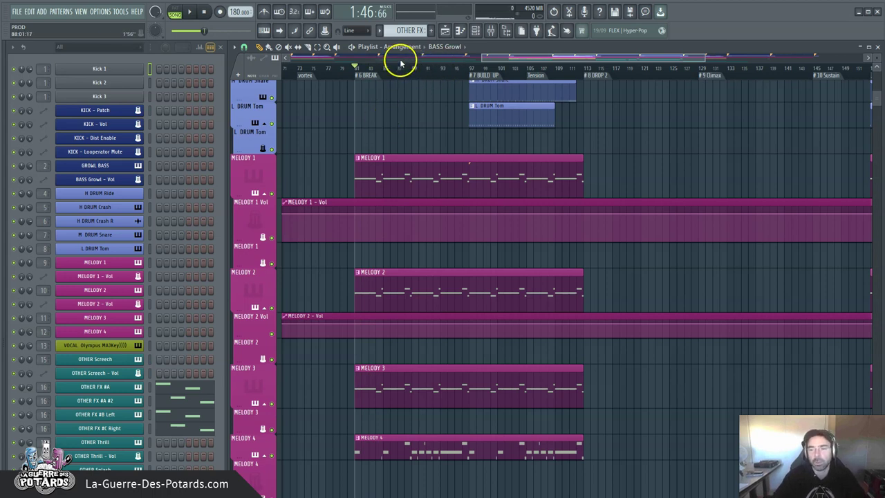
scroll(394, 111, "down", 2)
scroll(353, 108, "up", 2)
scroll(353, 108, "down", 2)
scroll(332, 116, "up", 2)
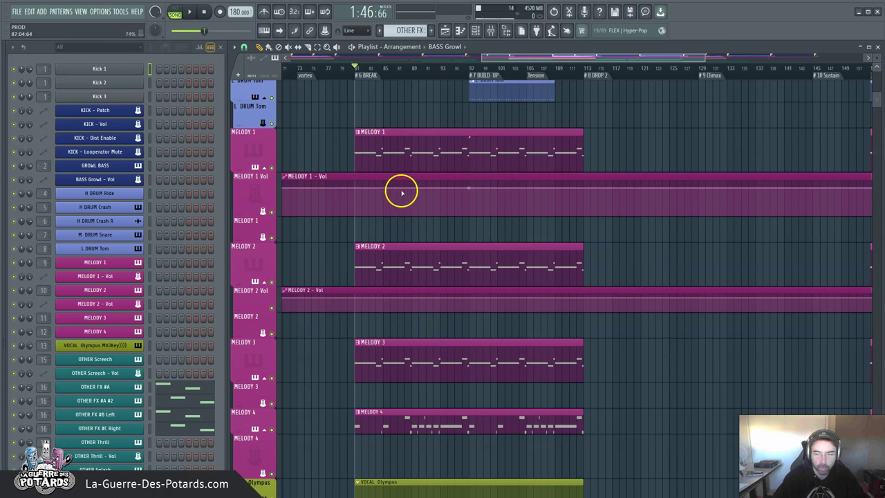
scroll(409, 179, "down", 1)
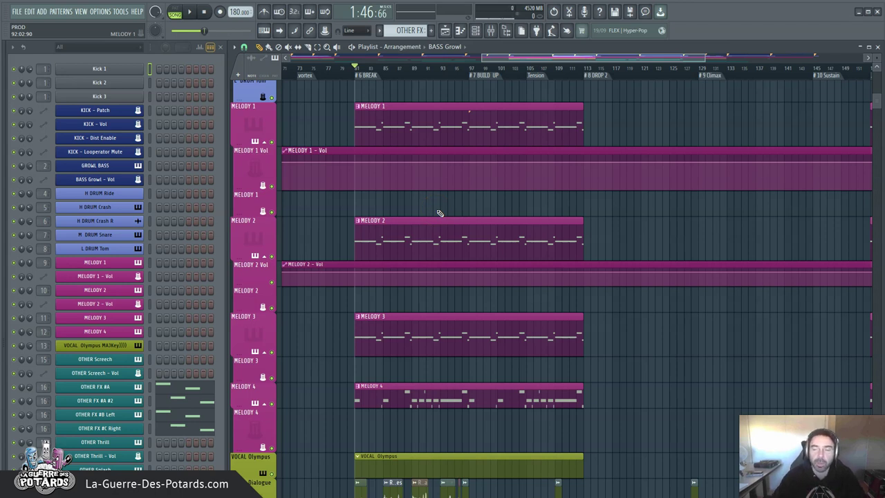
left_click(422, 48)
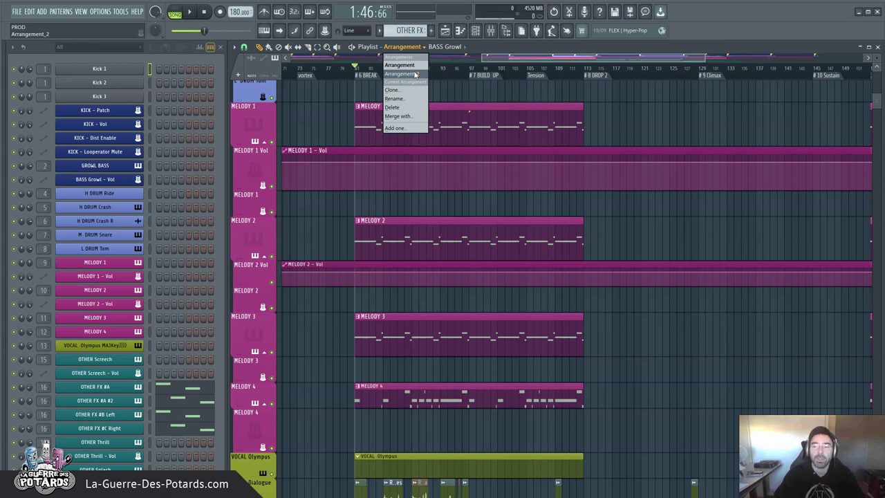
left_click(531, 60)
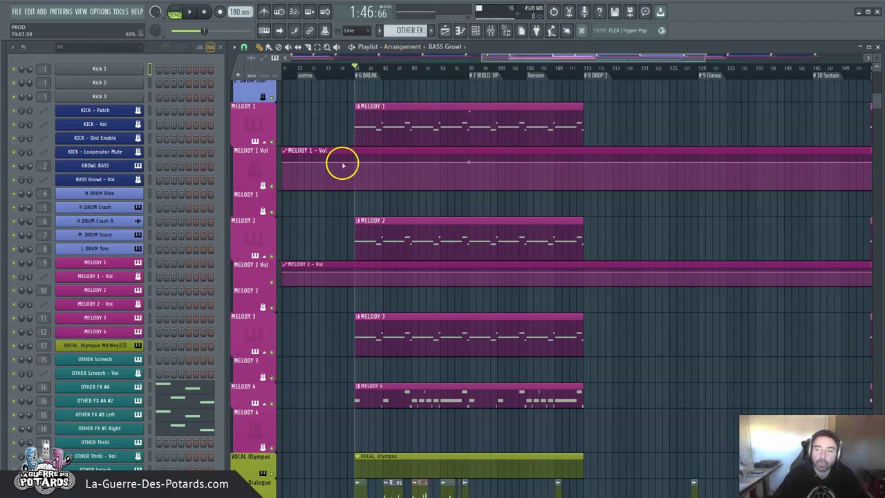
Step: Switch to Arrangement_2 and examine its melody and vocal tracks around the Break section
left_click(418, 47)
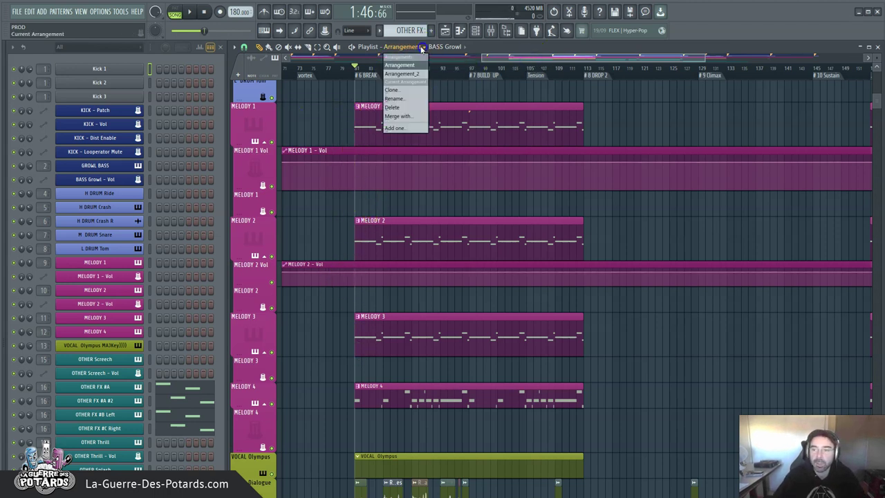
left_click(413, 78)
scroll(432, 199, "up", 4)
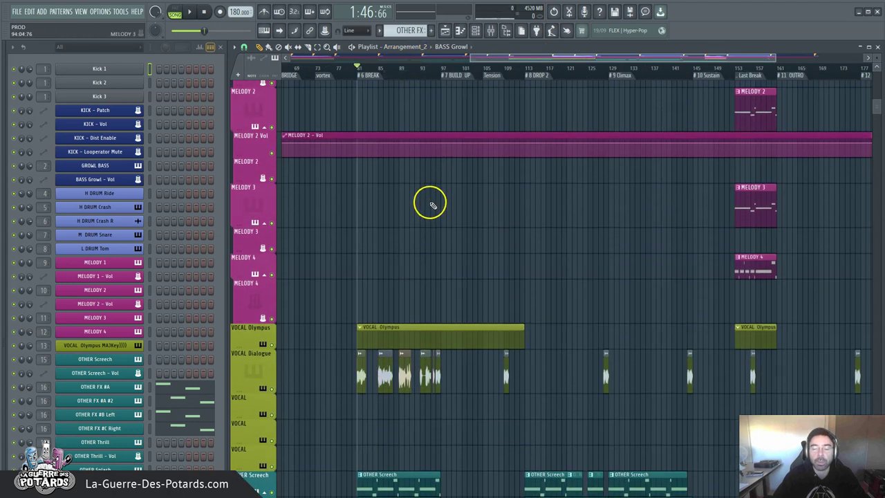
scroll(422, 72, "down", 3)
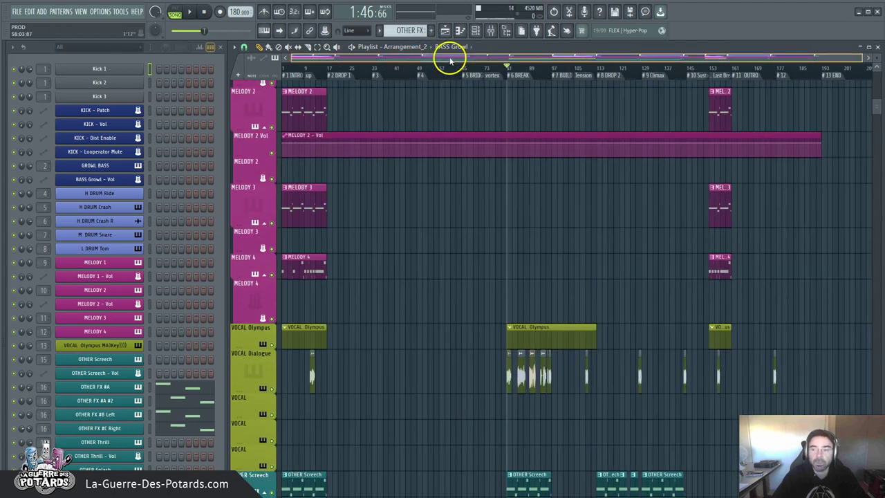
left_click_drag(451, 60, 526, 61)
scroll(543, 69, "up", 3)
scroll(446, 128, "up", 3)
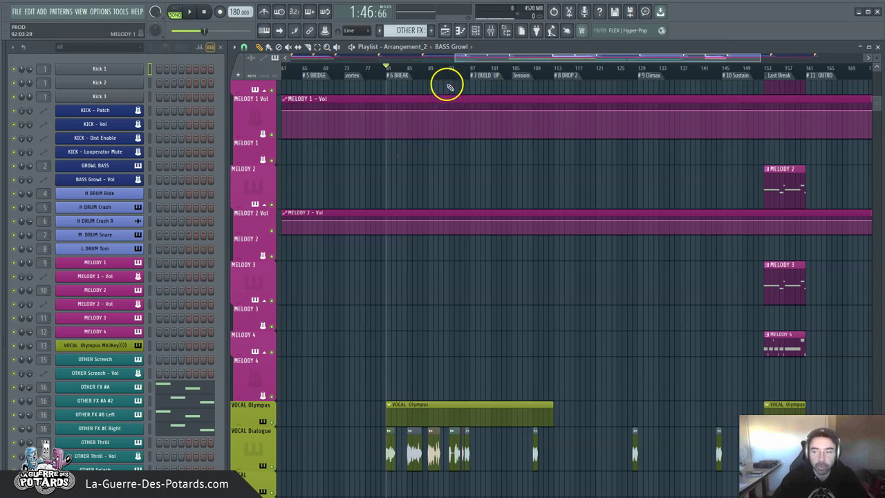
scroll(431, 68, "down", 2)
scroll(450, 147, "down", 5)
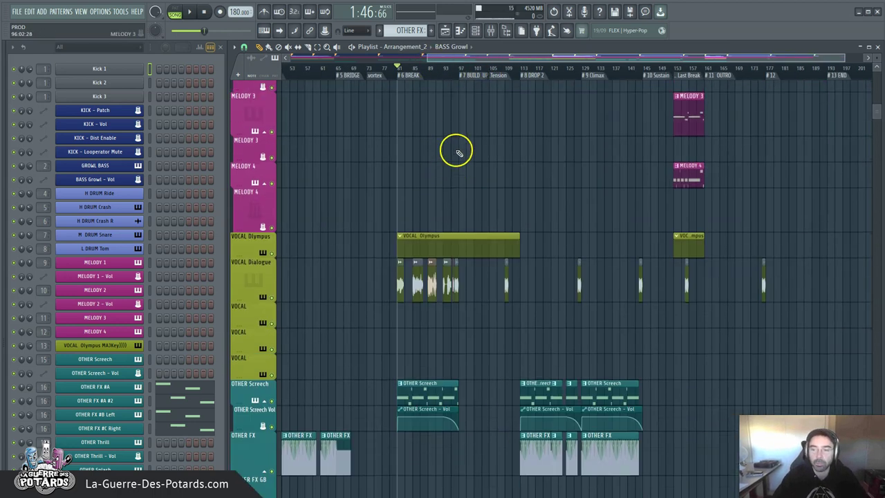
scroll(442, 131, "up", 3)
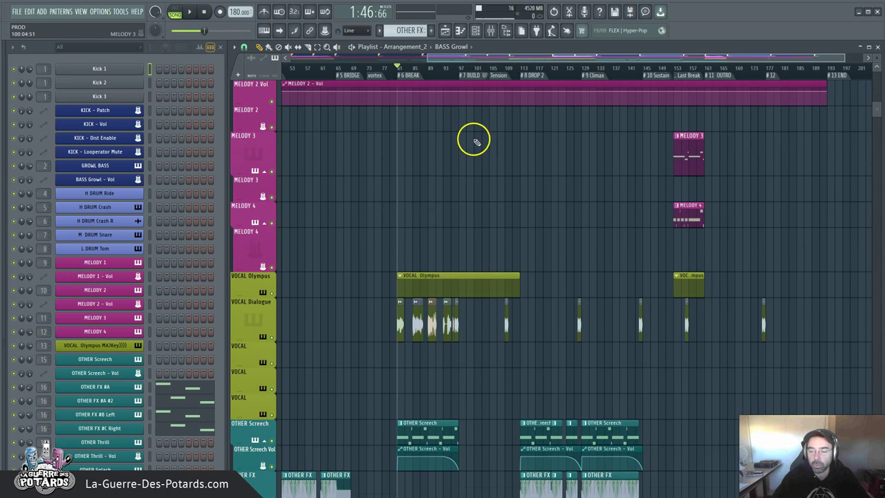
Step: Move the Build Up marker in Arrangement_2 to bar 89
left_click_drag(468, 57, 493, 85)
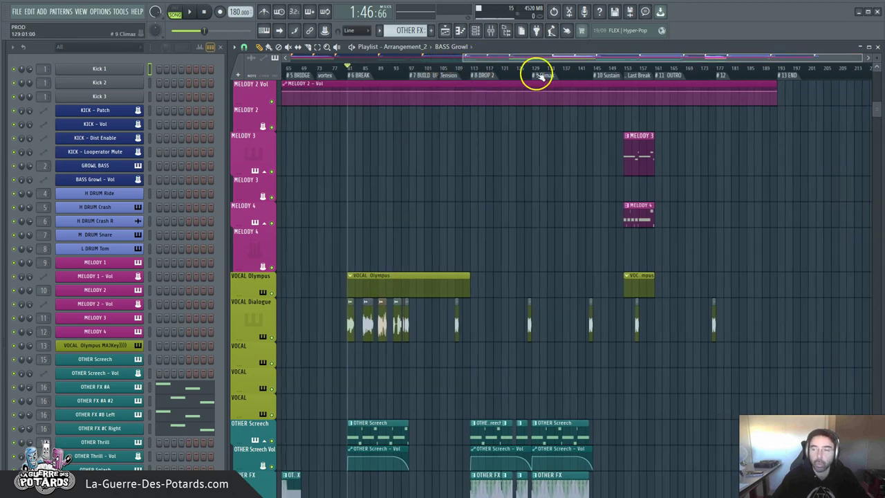
right_click(450, 77)
left_click(483, 59)
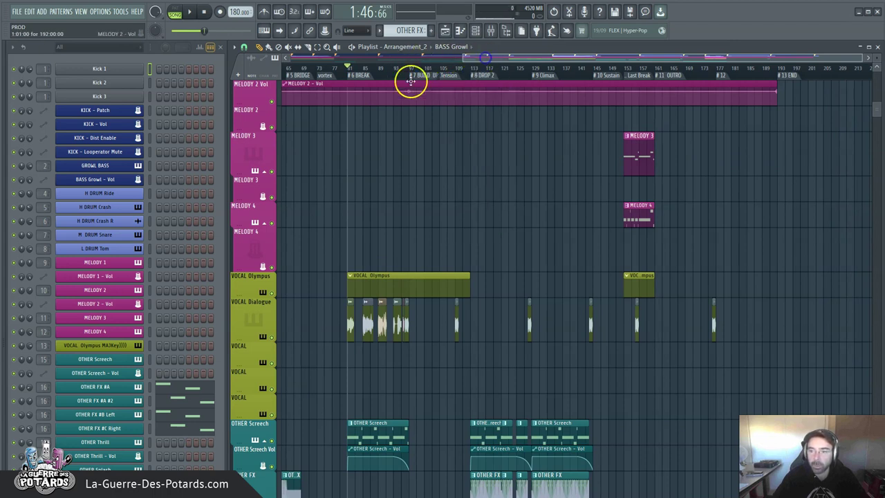
scroll(423, 65, "up", 2)
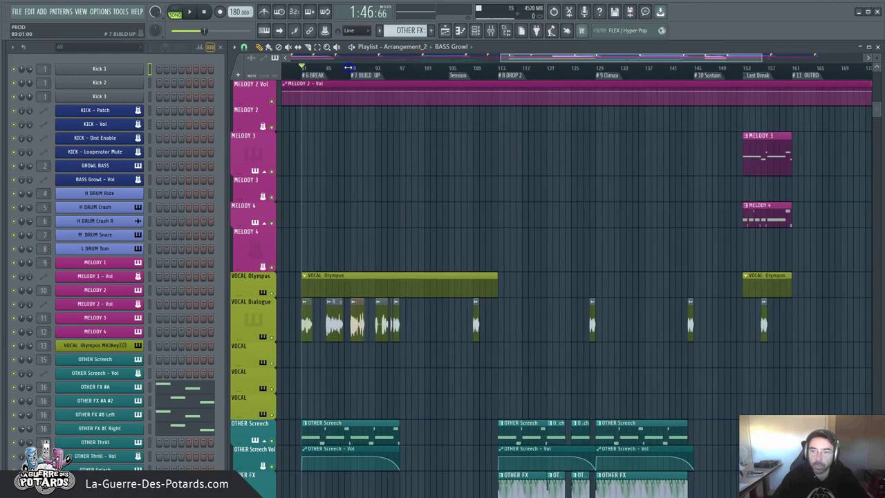
Step: Delete the Tension marker in Arrangement_2 and move the Drop 2 marker to bar 97
left_click(451, 76)
right_click(458, 78)
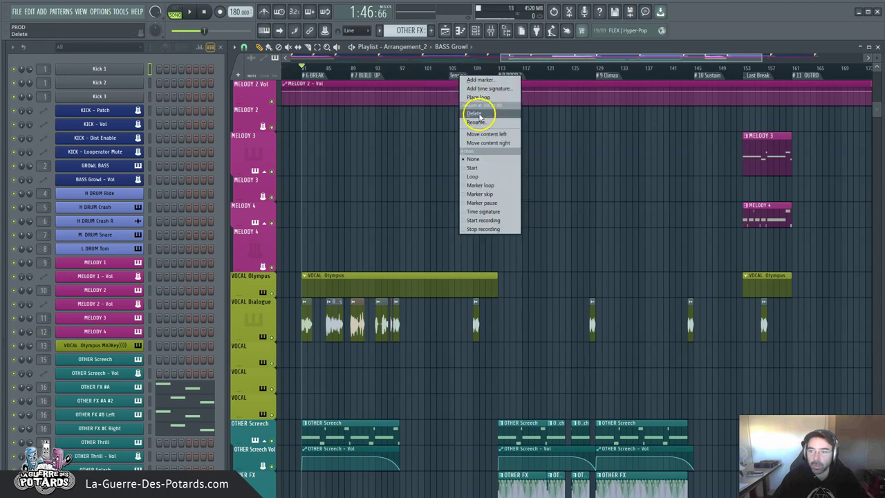
left_click(474, 113)
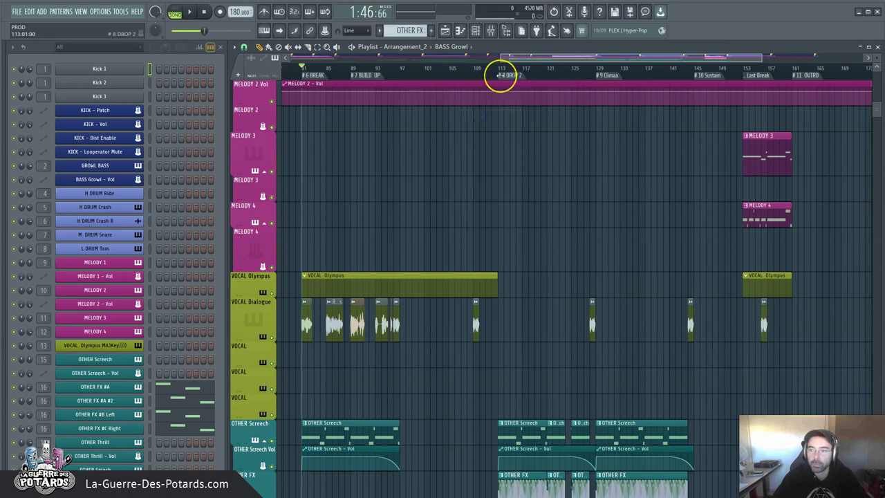
left_click_drag(500, 78, 405, 72)
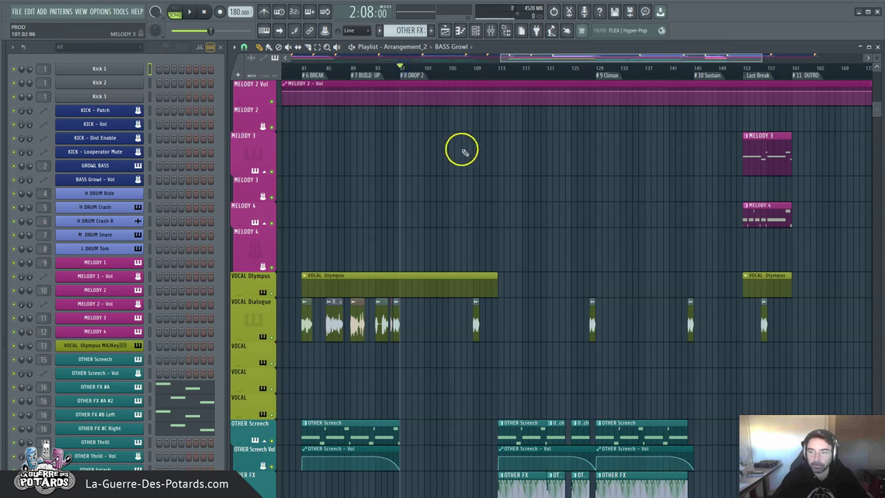
Step: Copy the KICK 2 clip at bar 113 to the Drop 2 marker at bar 97 on the same track
scroll(441, 155, "up", 10)
scroll(453, 171, "up", 4)
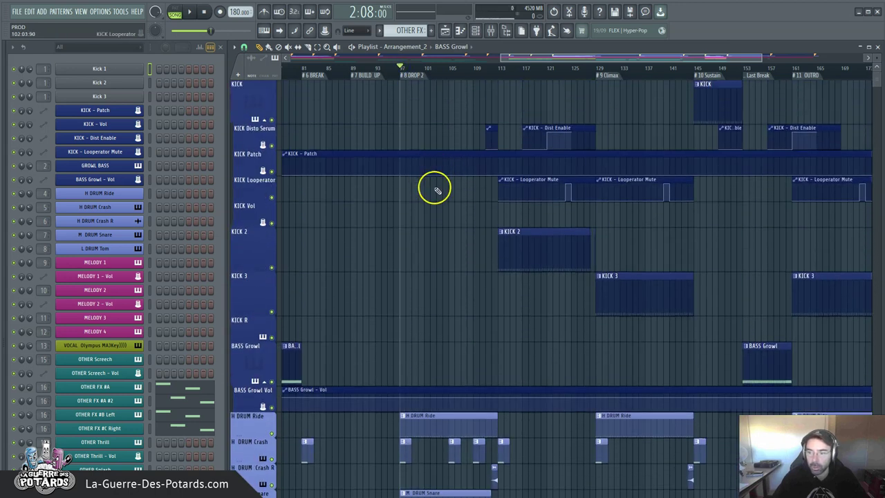
left_click_drag(527, 245, 427, 244)
scroll(438, 72, "up", 2)
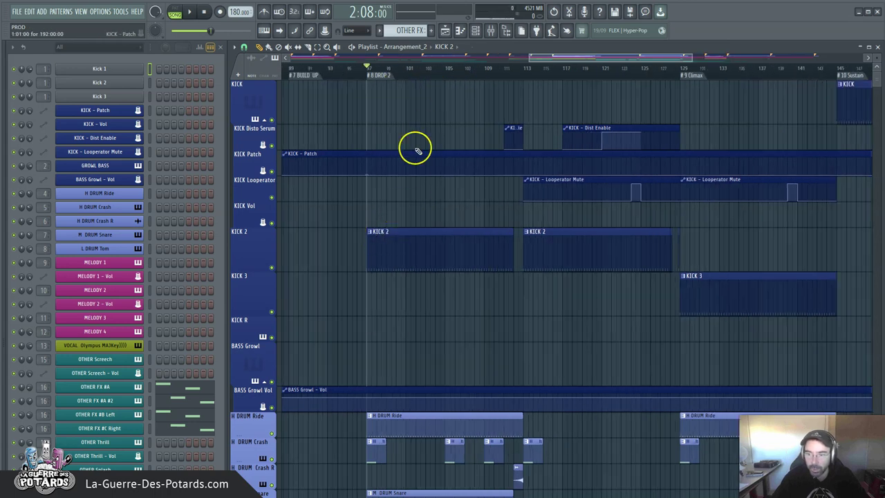
Step: Examine the kick, bass, drum, melody and vocal tracks around the relocated Drop 2 section of Arrangement_2
scroll(387, 114, "down", 2)
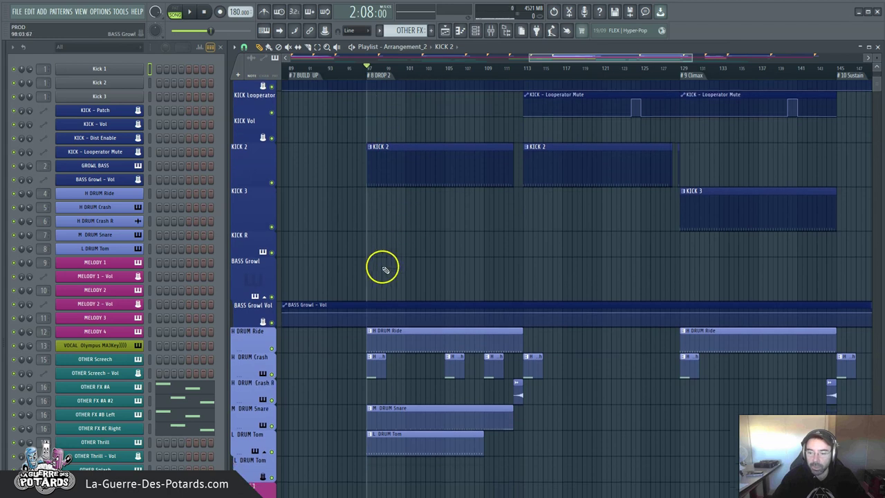
scroll(429, 222, "down", 2)
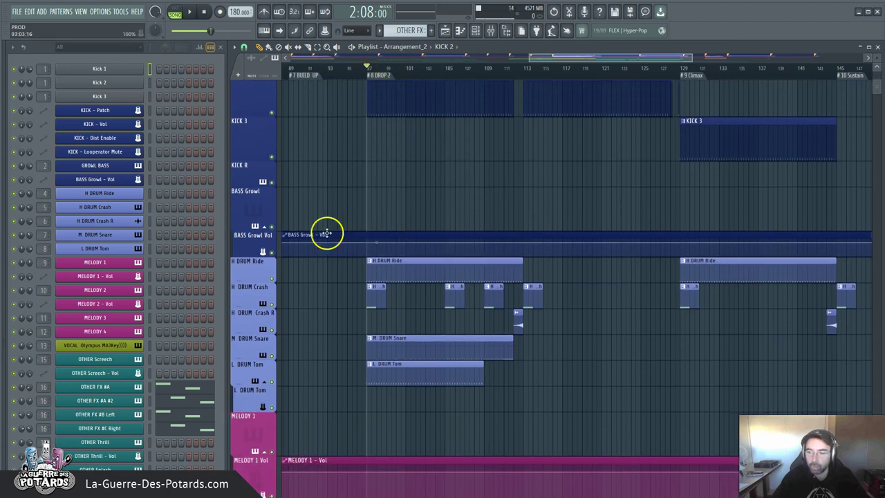
scroll(415, 132, "down", 6)
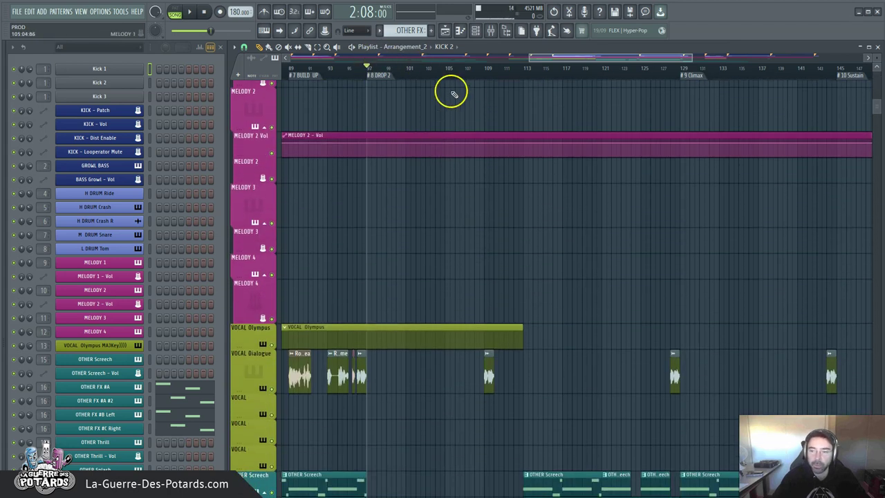
scroll(487, 71, "down", 3)
scroll(430, 205, "up", 6)
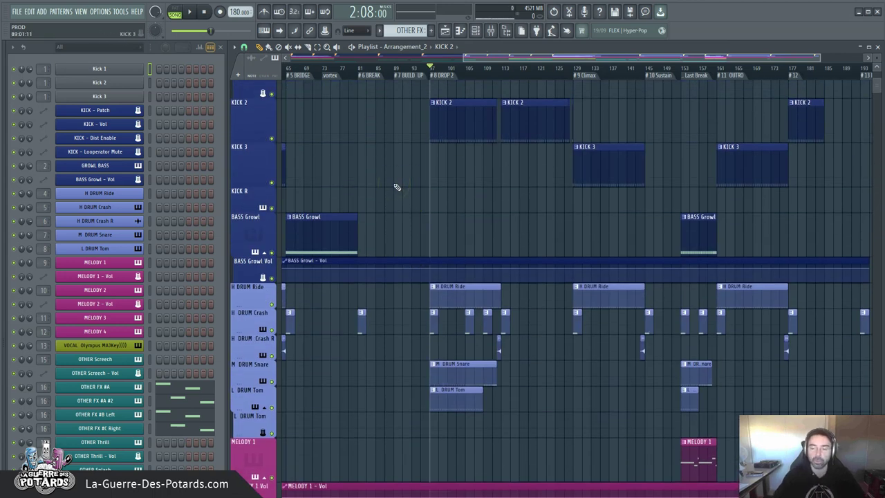
scroll(385, 191, "up", 2)
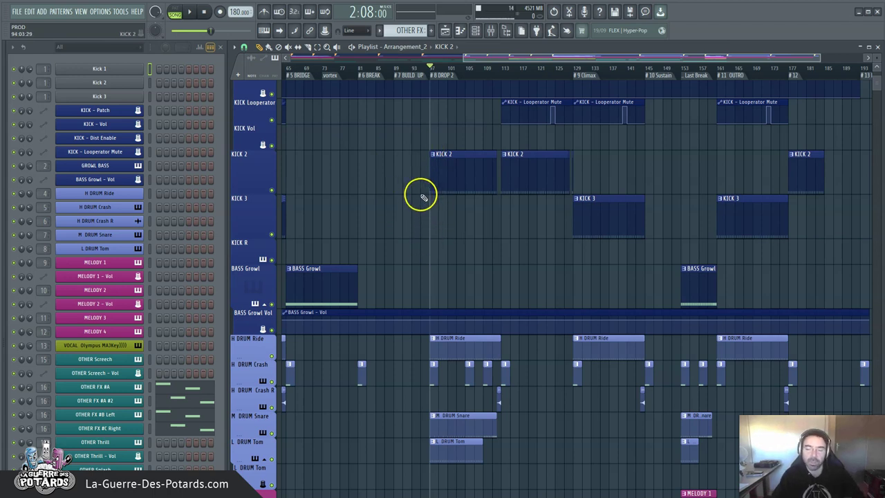
scroll(388, 168, "down", 4)
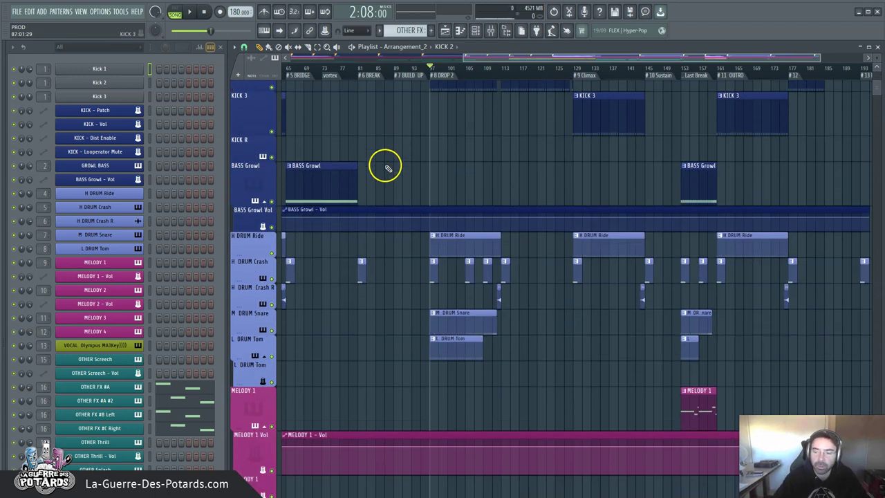
scroll(387, 172, "up", 5)
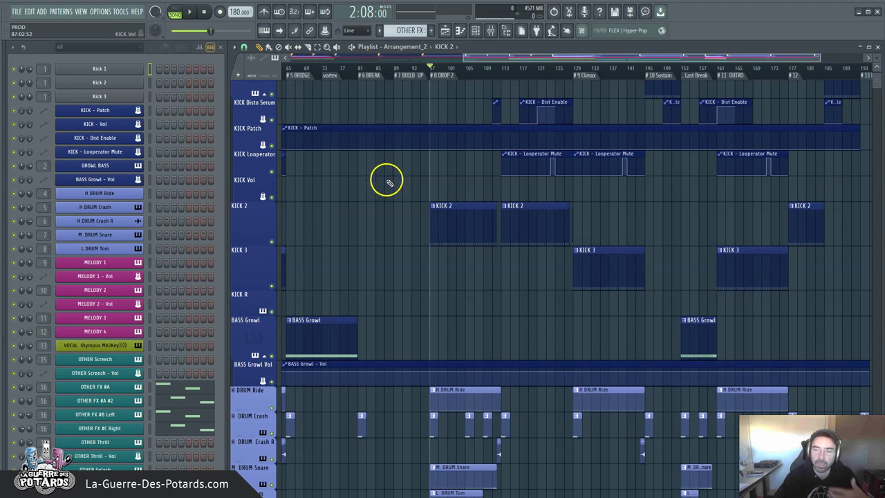
scroll(470, 72, "up", 3)
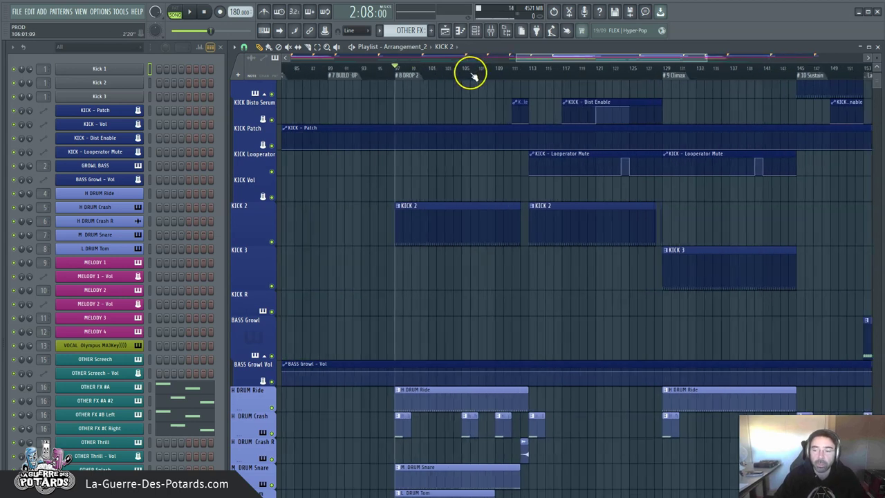
scroll(470, 72, "down", 3)
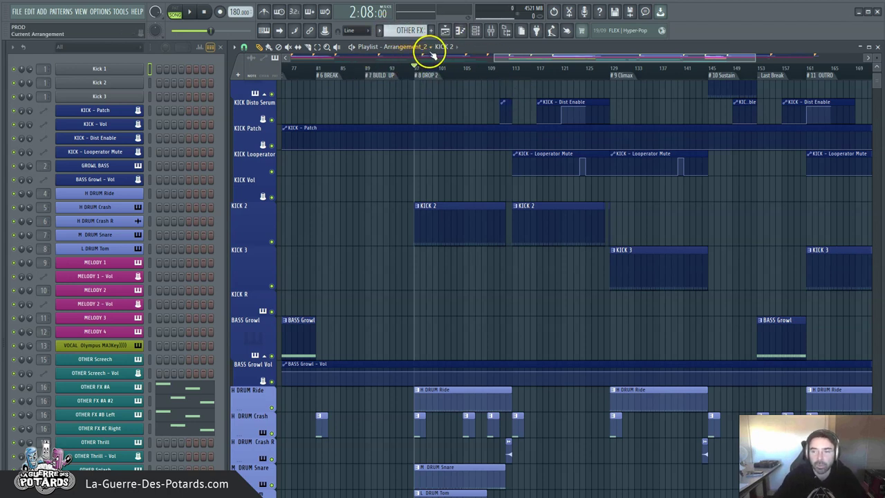
Step: Switch to the original arrangement and place the playhead at its Drop 2 marker, bar 113
left_click(432, 47)
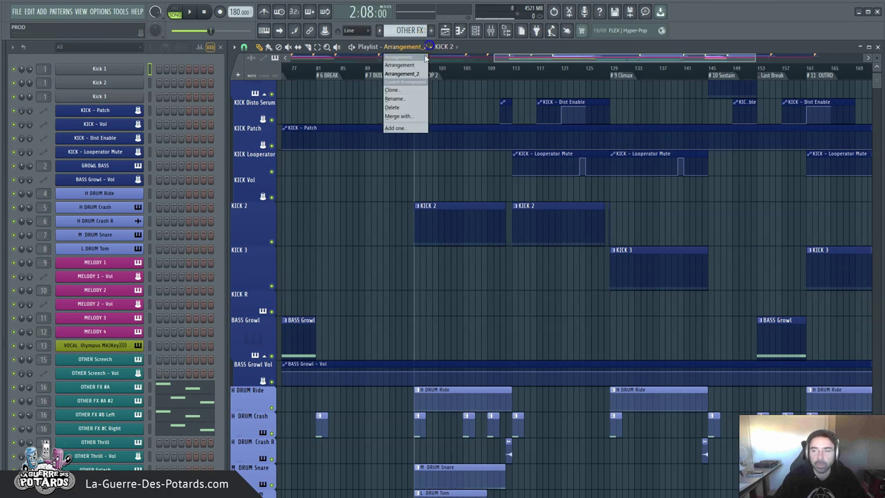
left_click(397, 61)
scroll(477, 61, "down", 4)
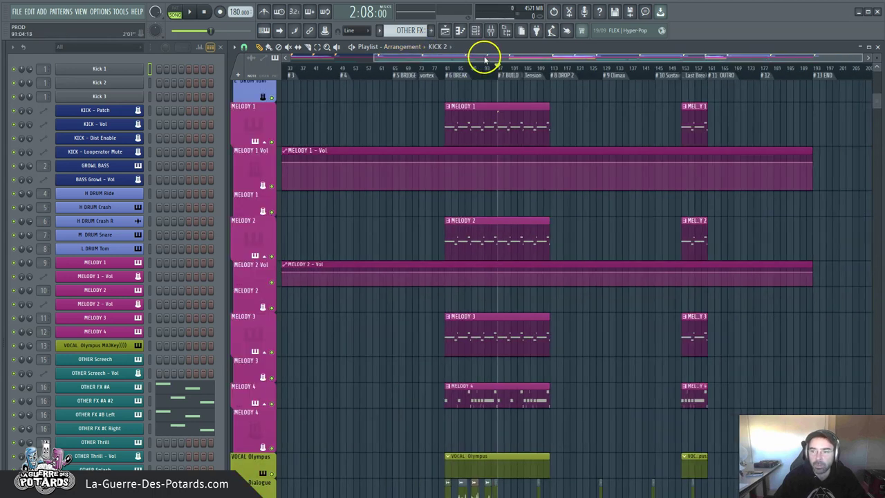
left_click(437, 67)
left_click(434, 68)
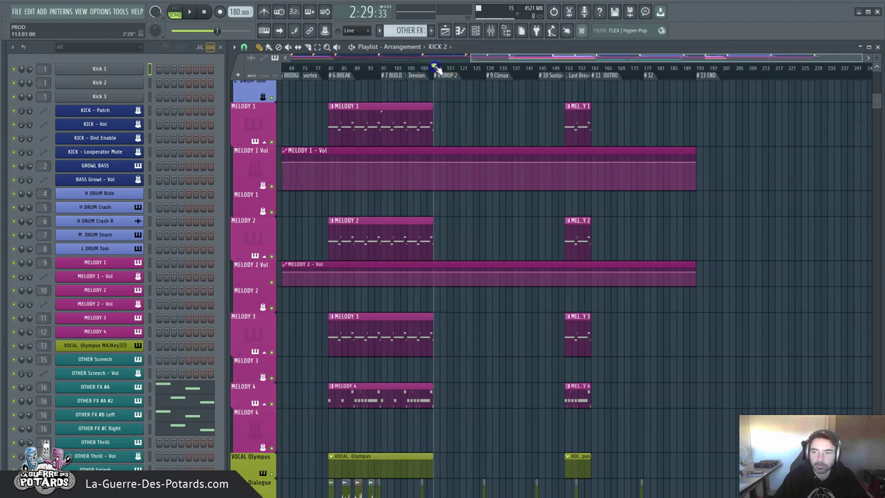
Step: Switch back to Arrangement_2 with the playhead at its Drop 2 marker, bar 97
left_click(408, 47)
left_click(414, 69)
left_click(417, 69)
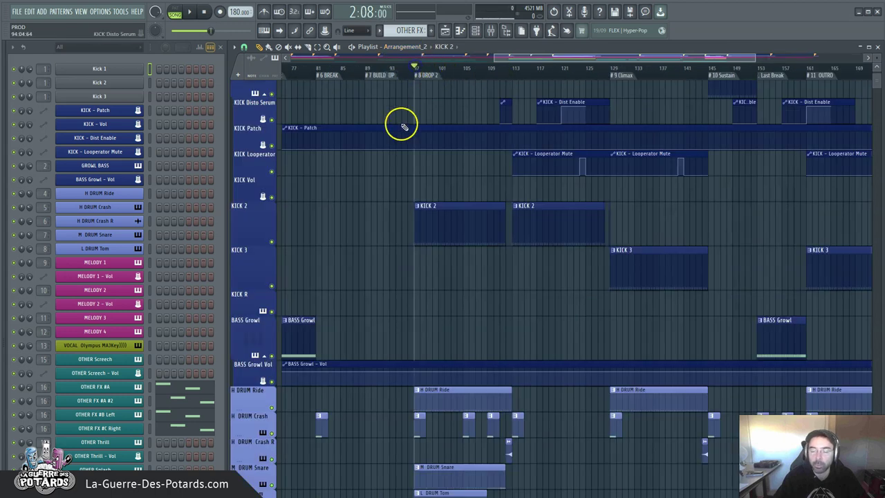
scroll(451, 75, "down", 4)
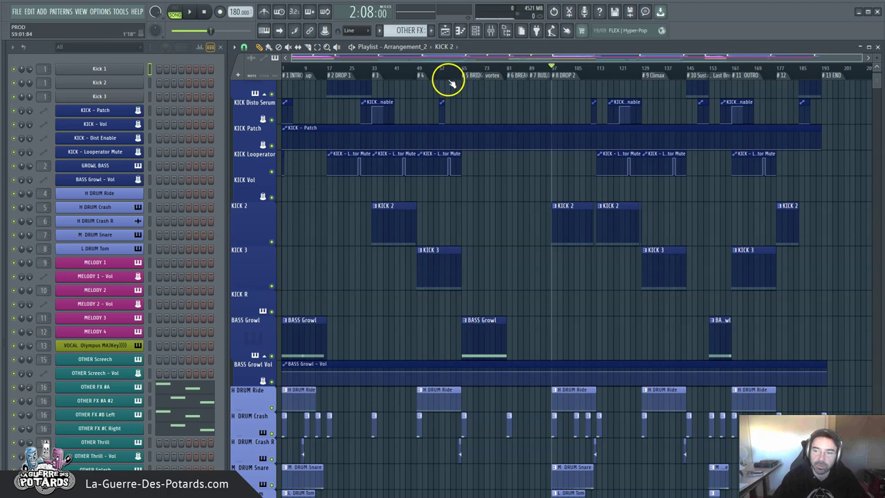
left_click(429, 51)
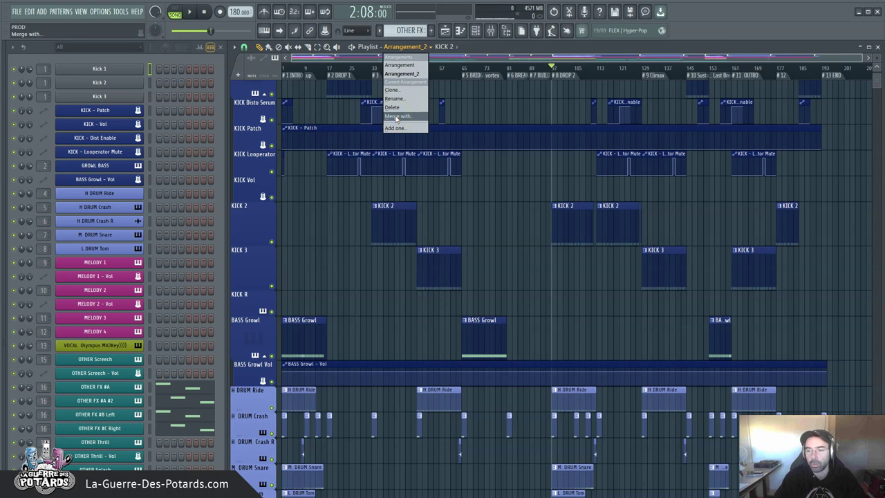
left_click(416, 102)
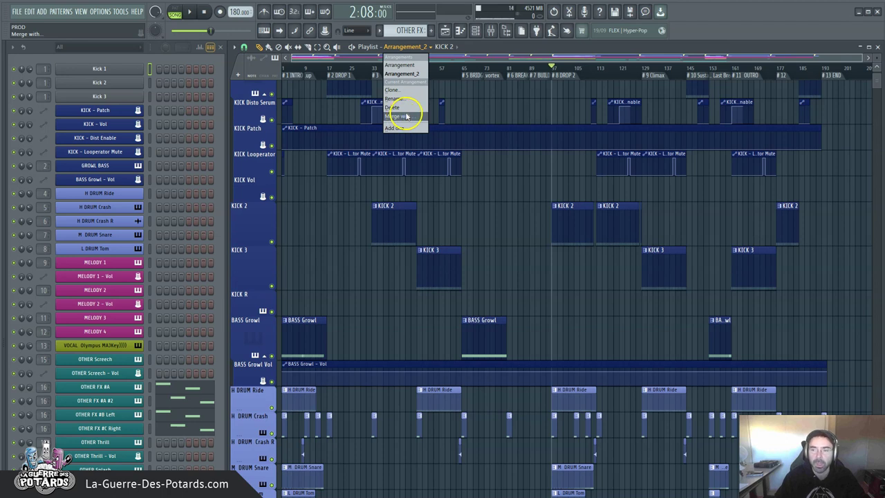
left_click(510, 48)
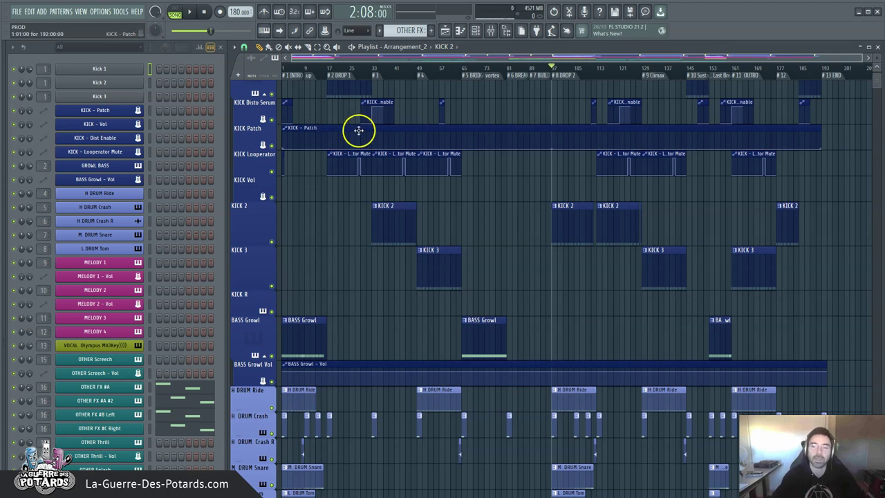
Step: Add a new empty arrangement named Arrangement_3 to the playlist
left_click(425, 47)
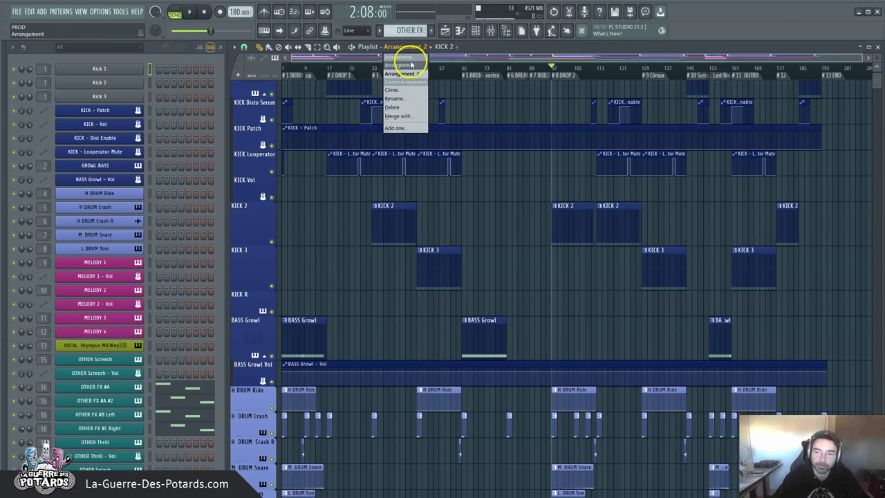
left_click(397, 128)
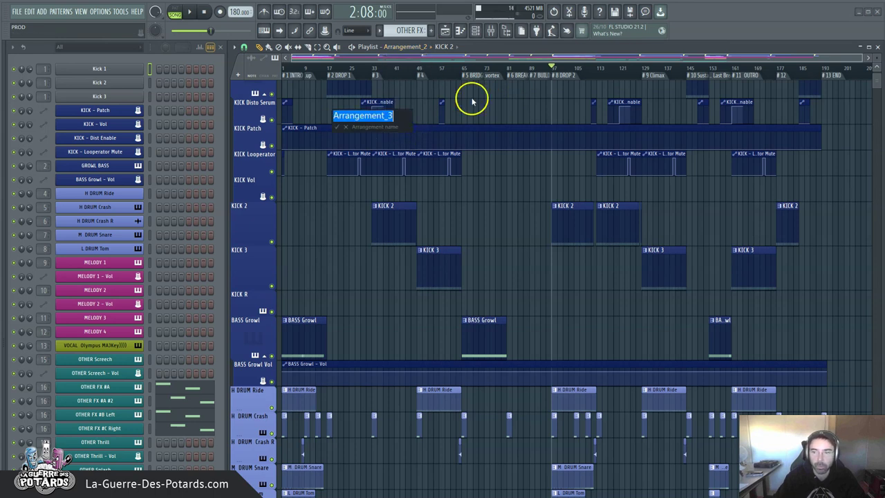
key("Return")
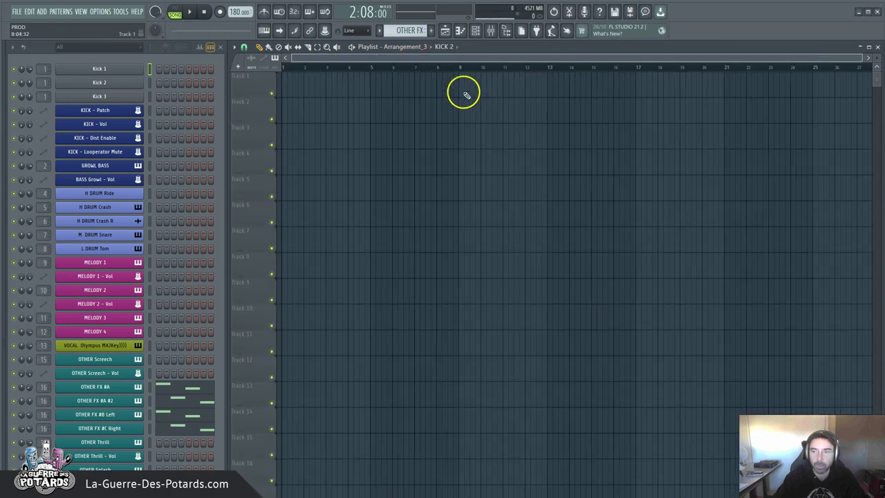
left_click(430, 50)
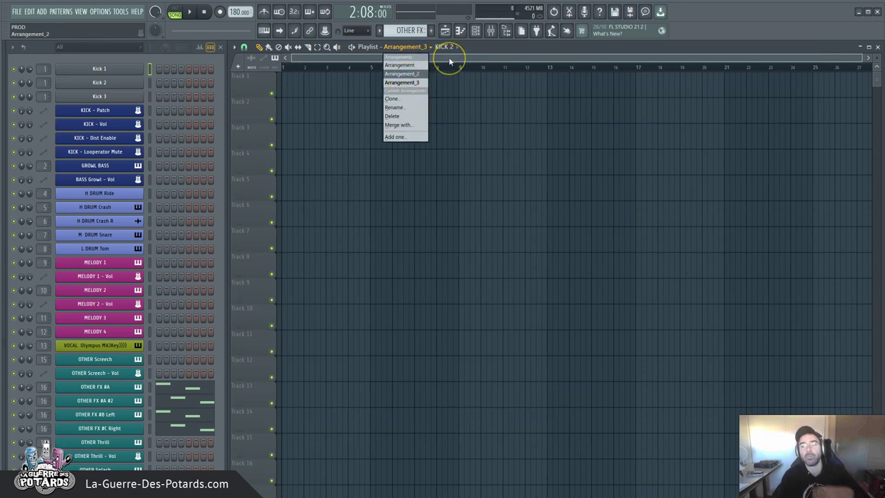
left_click(436, 87)
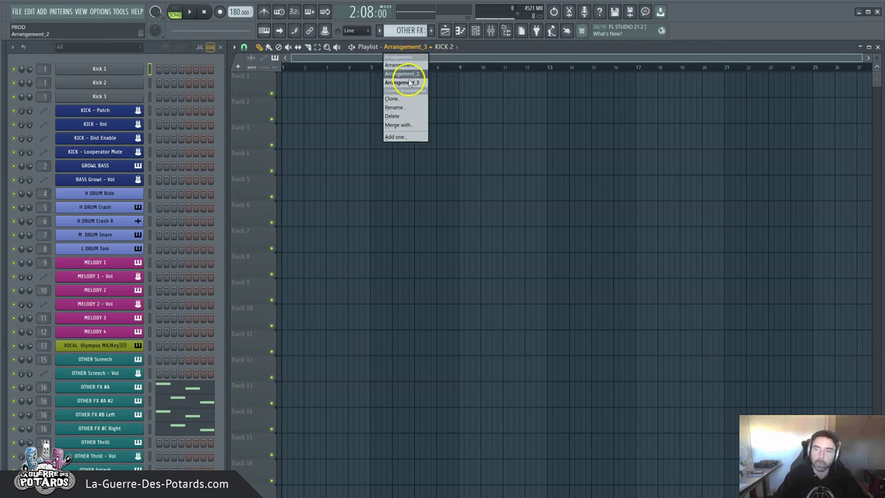
left_click(456, 60)
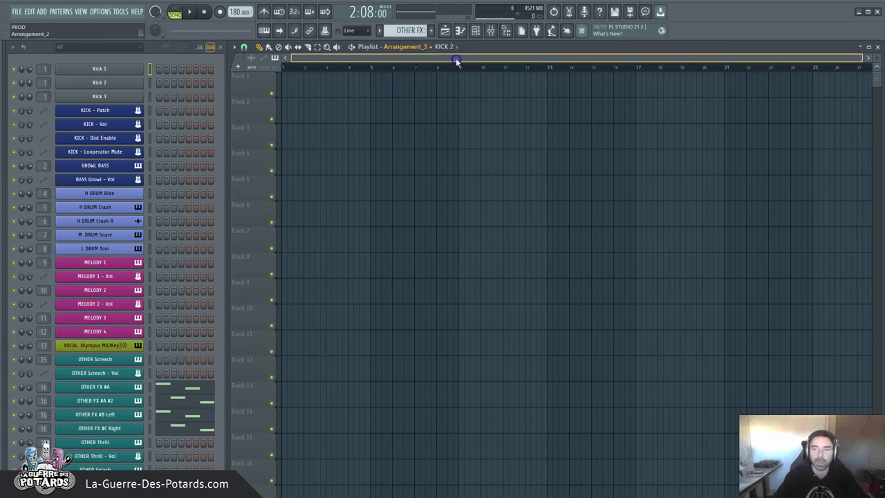
left_click(457, 69)
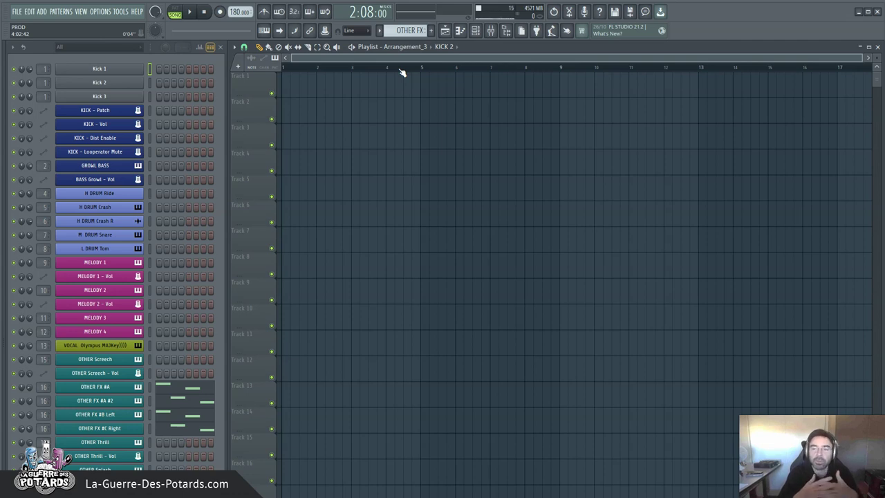
left_click(432, 96)
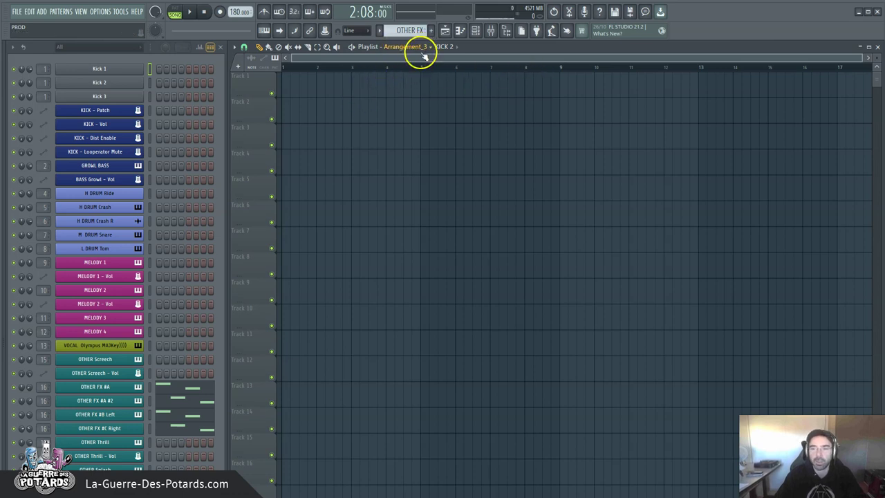
Step: Rename the empty Arrangement_3 as Arrangement_TEMPLATE
left_click(428, 48)
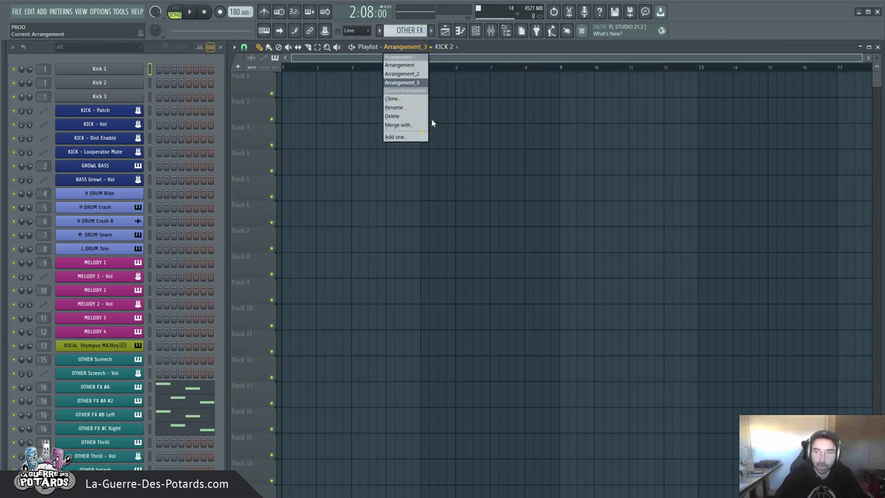
left_click(397, 107)
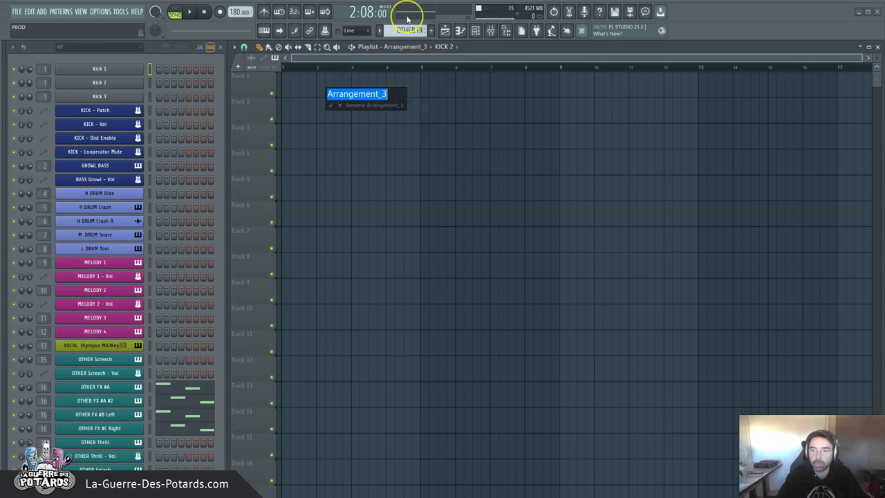
key("End")
key("BackSpace")
type("TEMPLATE")
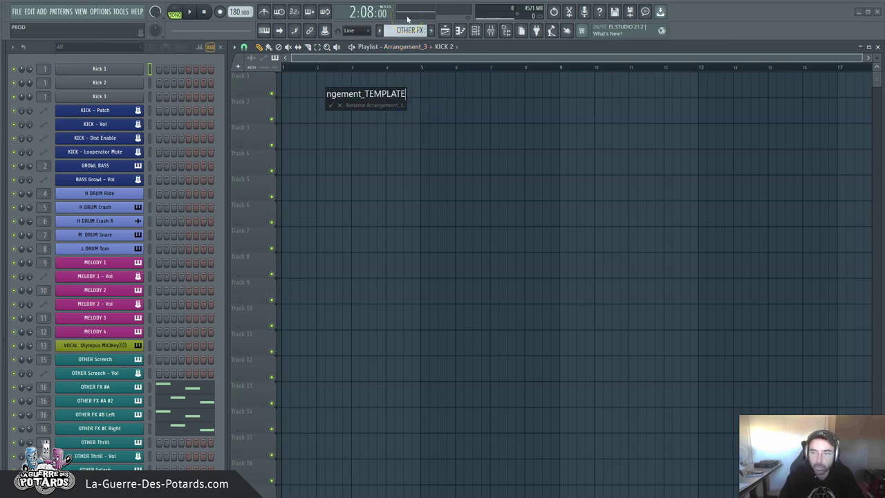
key("Return")
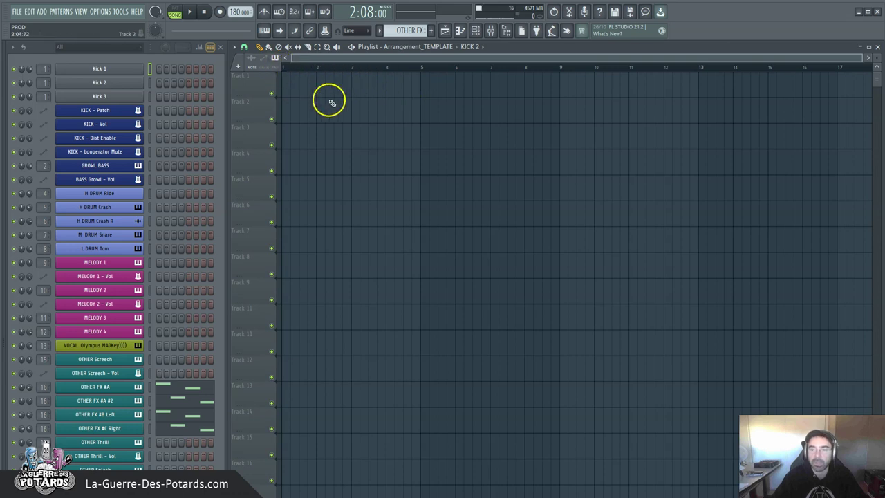
Step: View the original arrangement and return to the empty Arrangement_TEMPLATE
left_click(448, 47)
left_click(428, 74)
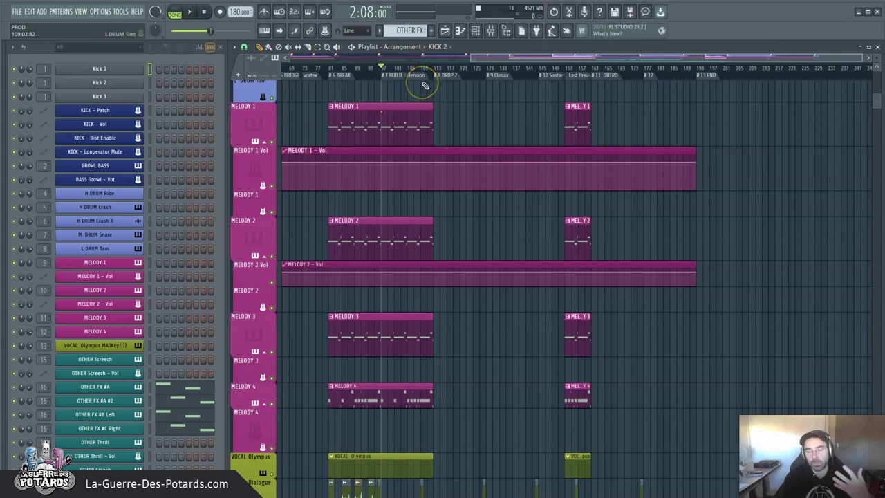
left_click(414, 47)
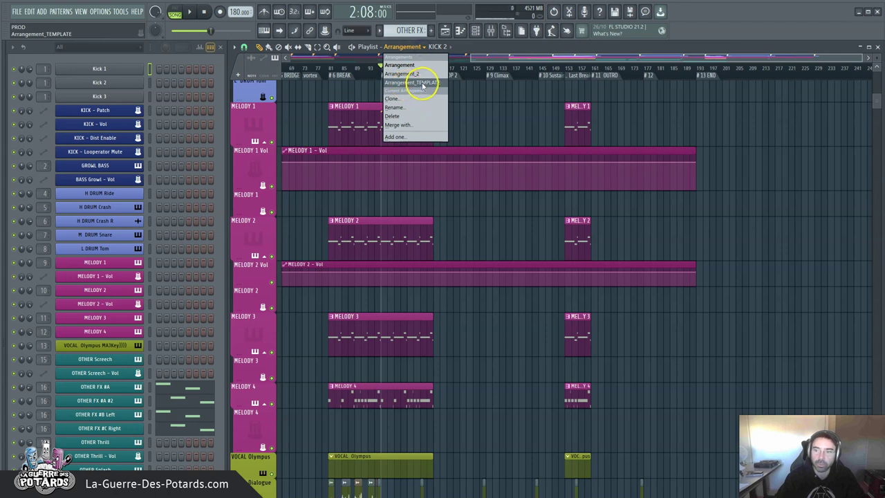
left_click(420, 83)
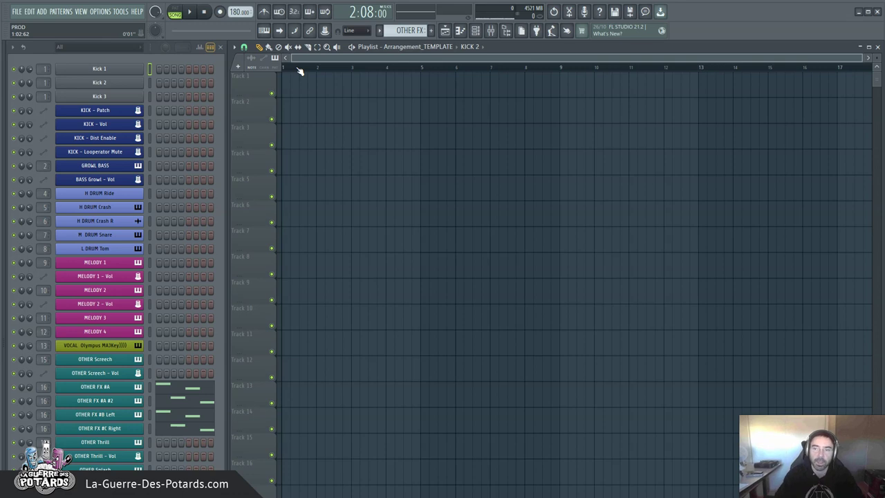
Step: Switch to the original arrangement and play it briefly from its Break marker at bar 81
left_click(456, 48)
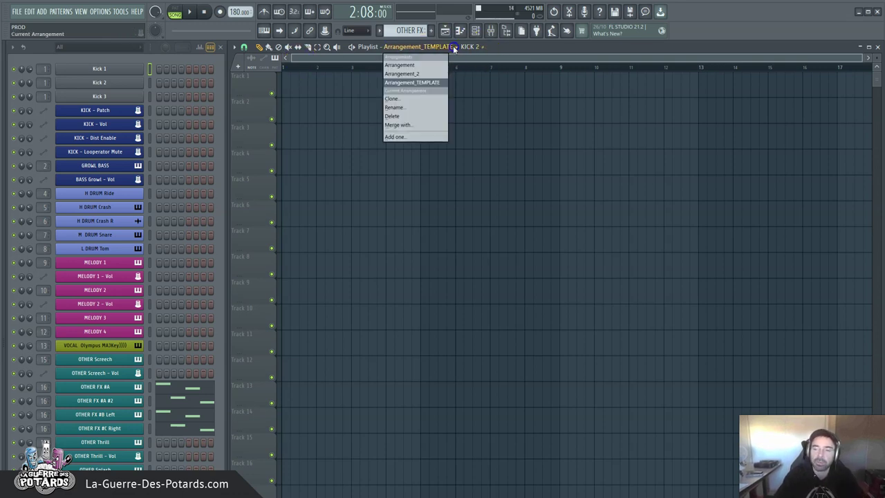
left_click(414, 65)
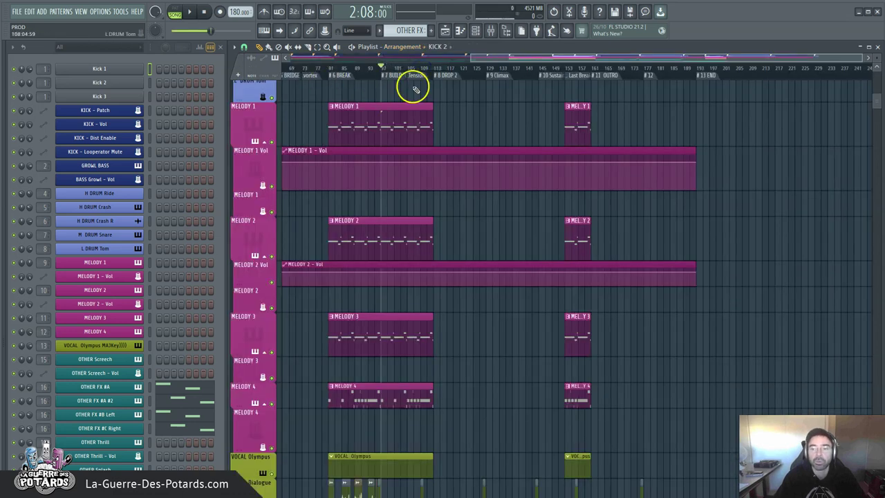
scroll(461, 69, "down", 3)
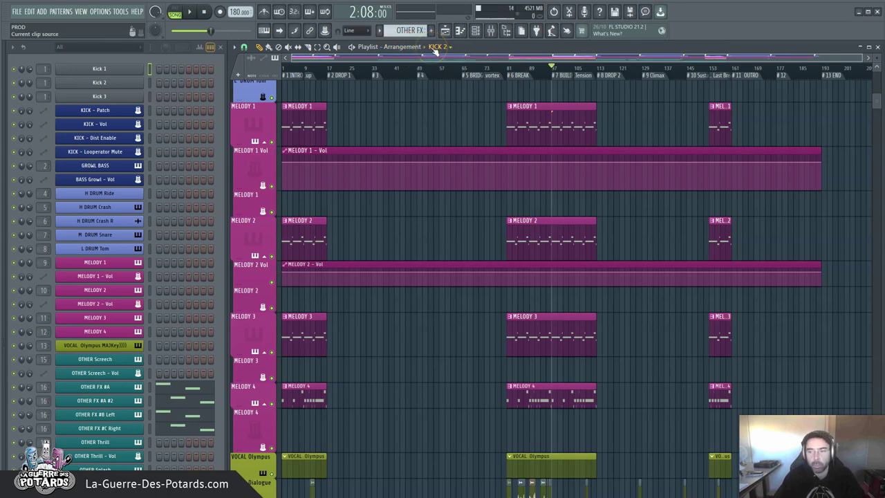
left_click(510, 68)
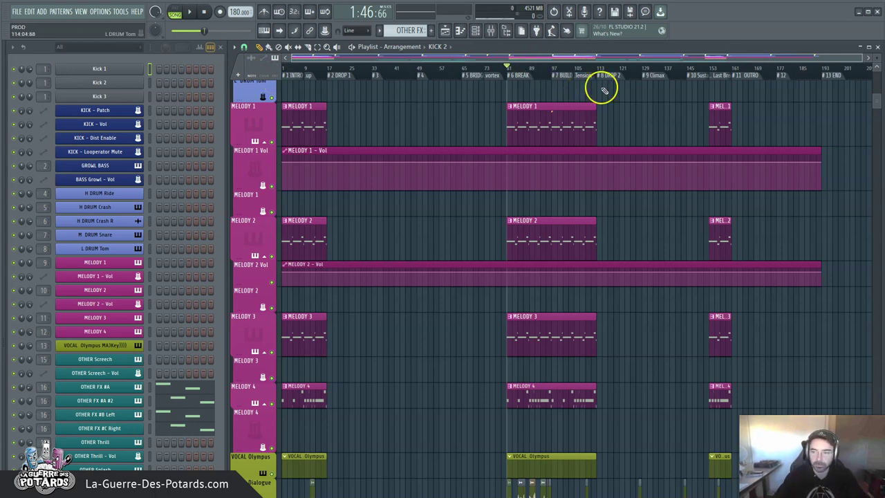
key("space")
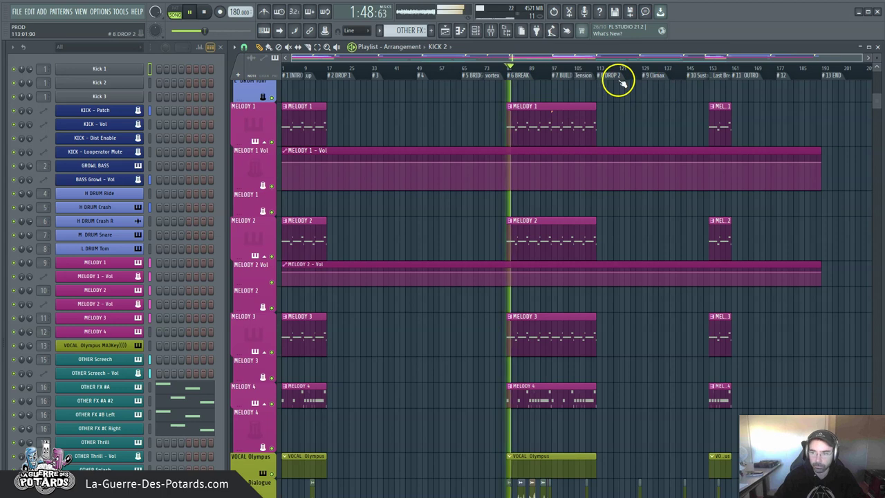
key("space")
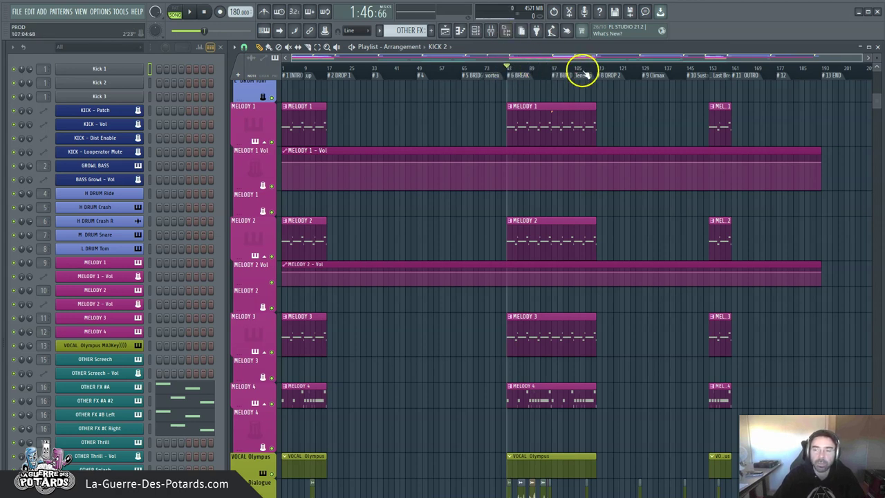
scroll(581, 75, "up", 1)
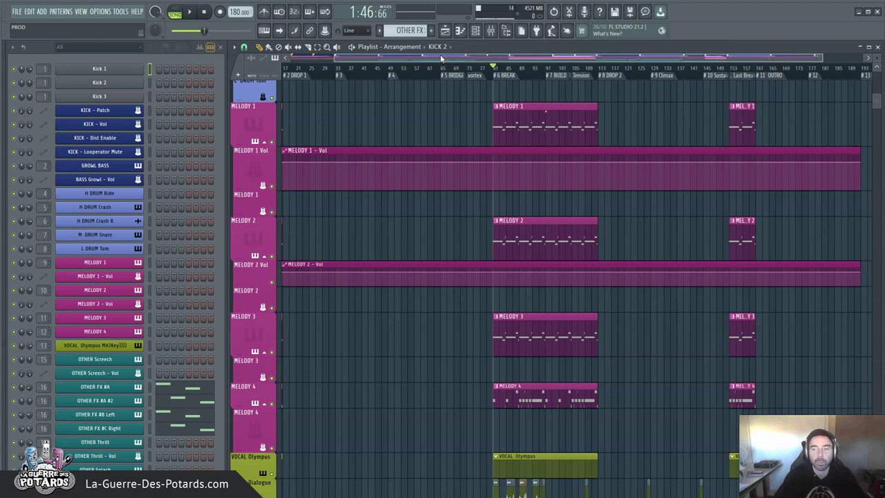
scroll(408, 70, "down", 1)
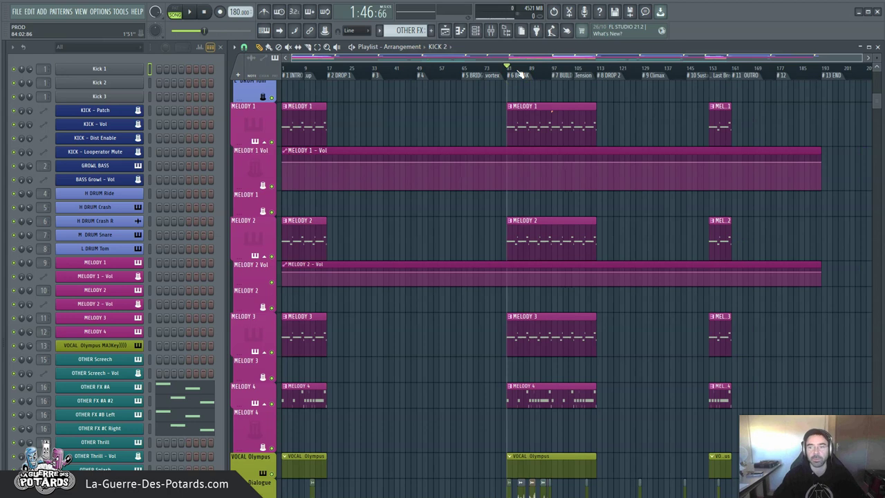
left_click_drag(519, 74, 538, 63)
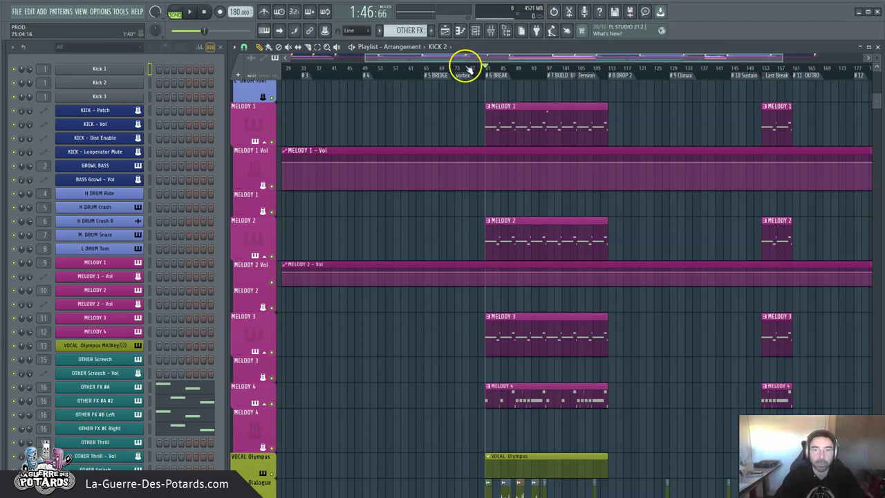
Step: View the shortened Break in Arrangement_2, then return to the Break section of the original arrangement
left_click(415, 46)
left_click(419, 74)
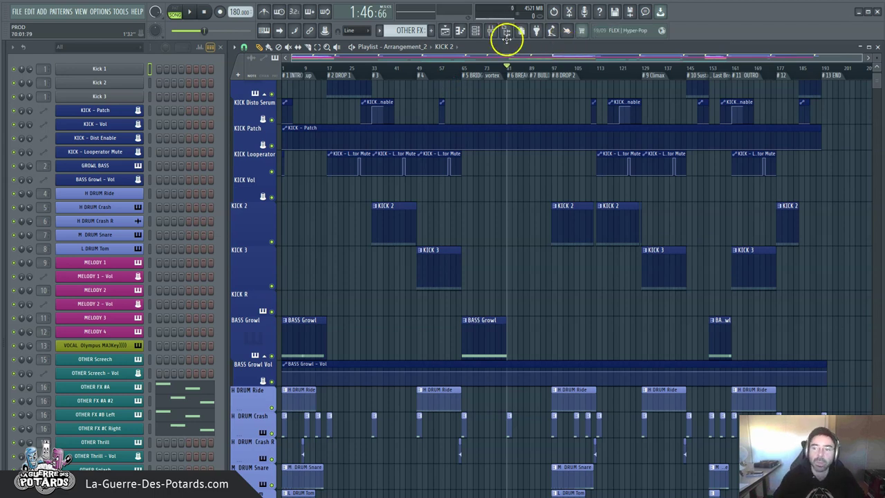
left_click(425, 49)
left_click(417, 66)
left_click_drag(528, 58, 401, 71)
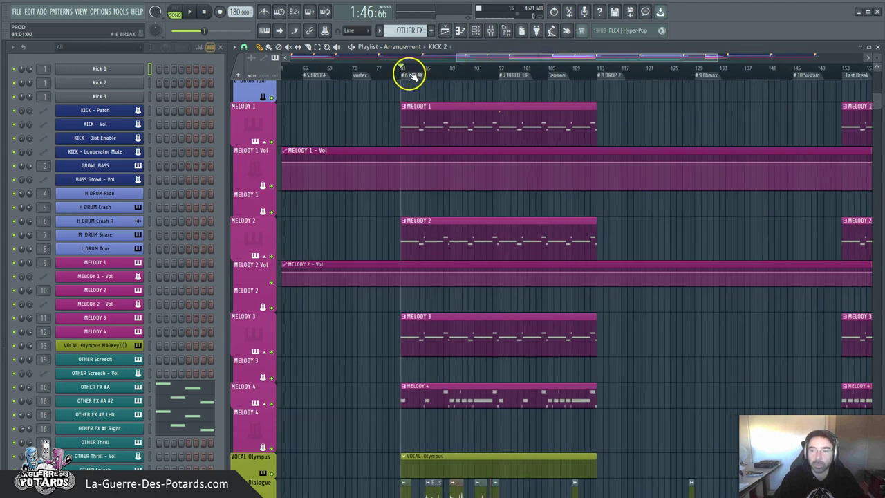
Step: Play the original arrangement from its Break marker and switch to Arrangement_2 during playback to compare the section
left_click_drag(476, 58, 487, 60)
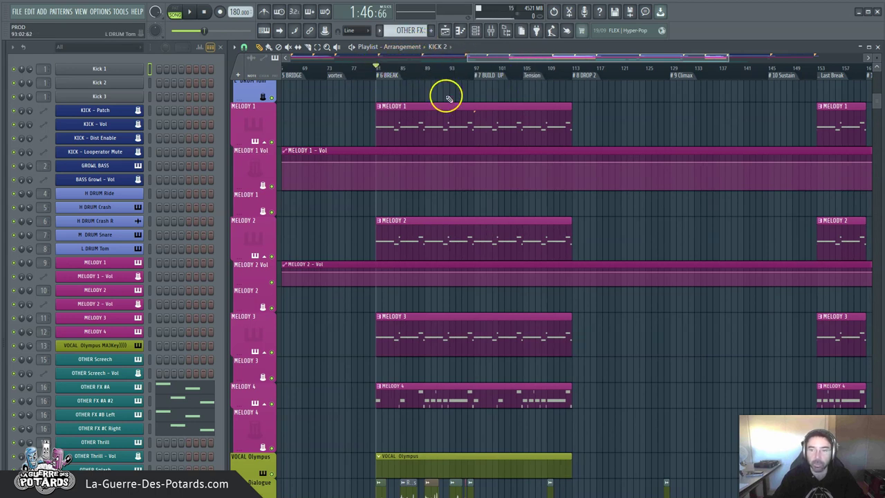
key("space")
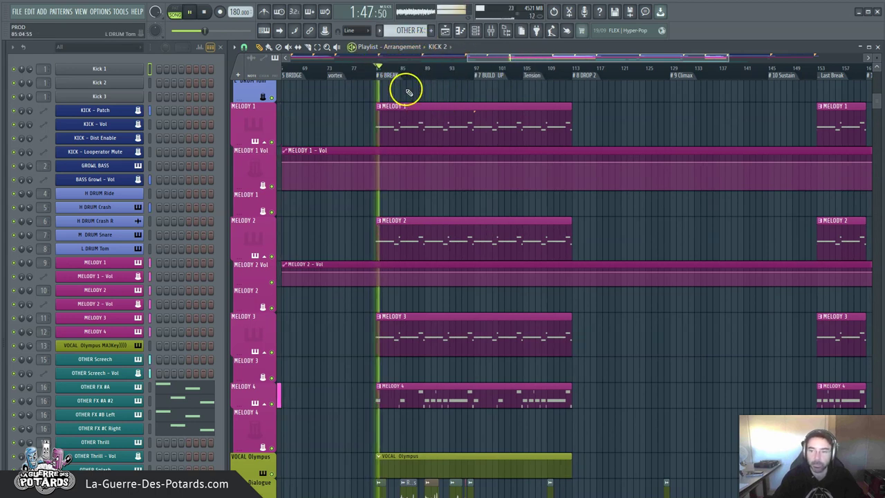
left_click(423, 47)
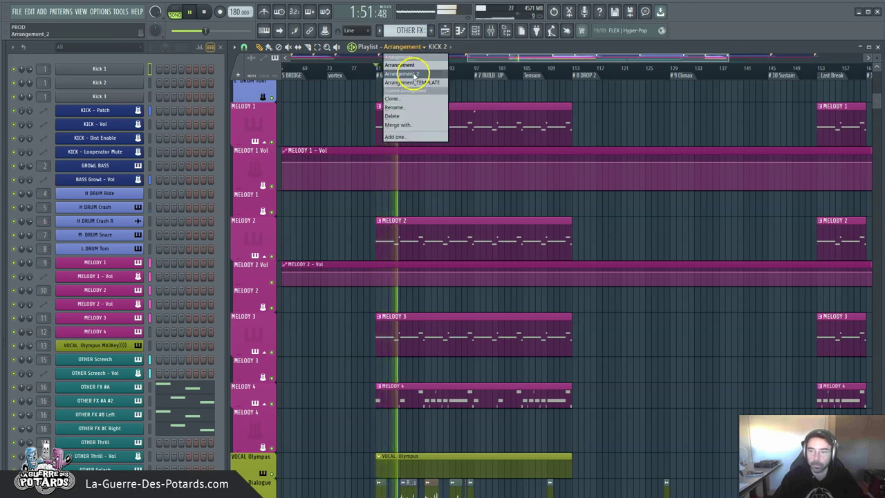
left_click(411, 73)
scroll(560, 71, "up", 3)
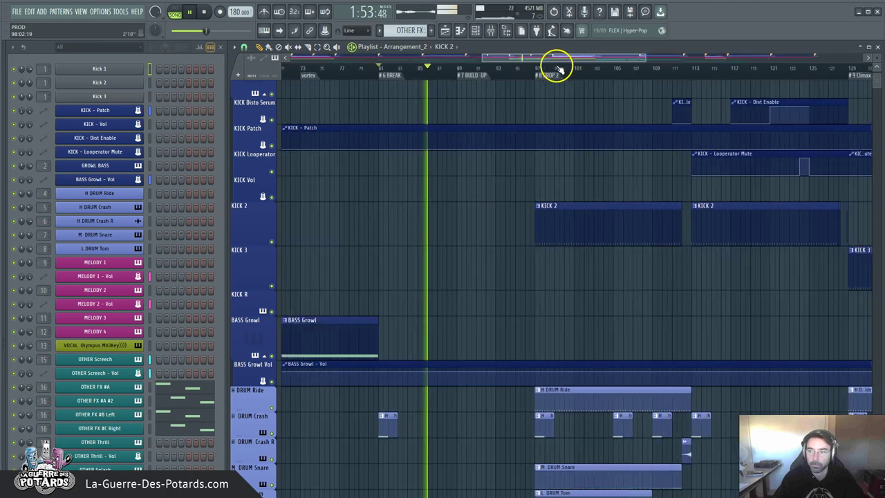
scroll(434, 73, "down", 3)
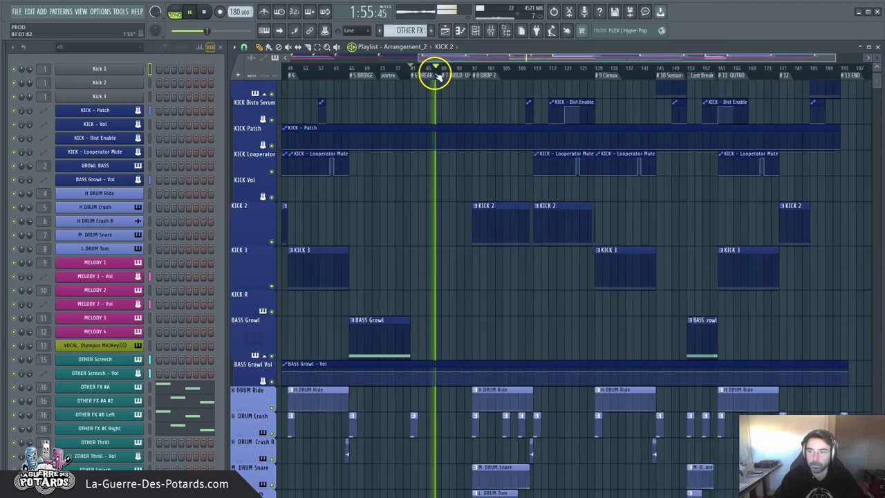
scroll(440, 74, "up", 4)
scroll(442, 72, "up", 1)
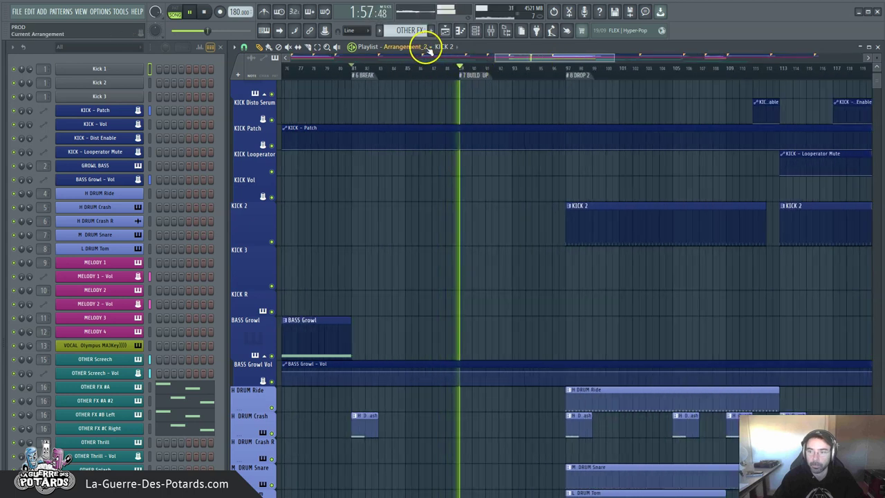
Step: Switch back to the original arrangement while the song is playing, listen to its Break and stop playback
left_click(428, 47)
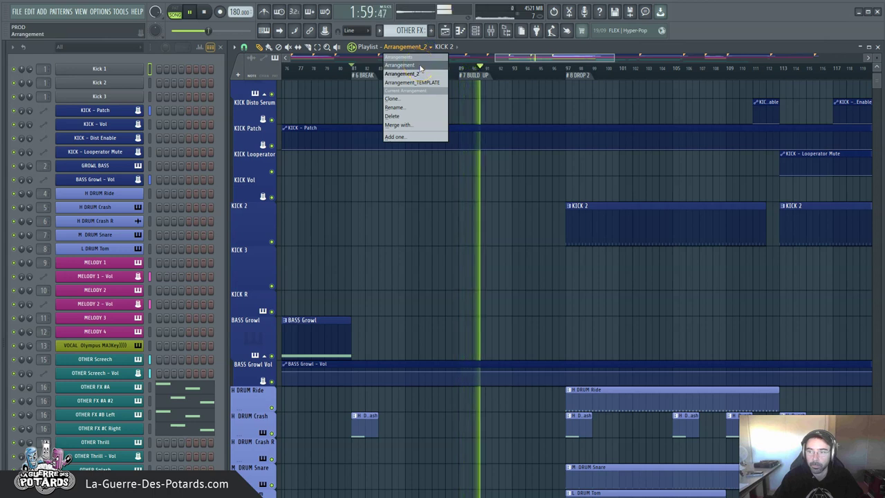
left_click(419, 65)
scroll(456, 73, "up", 3)
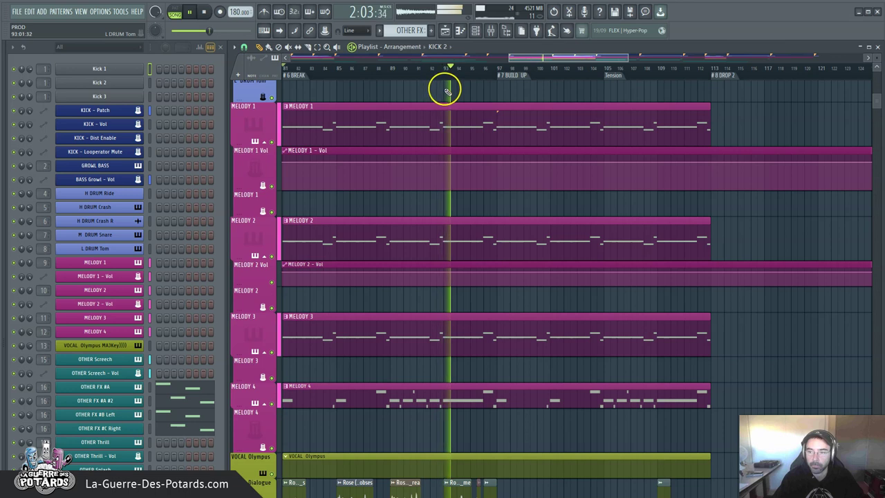
key("space")
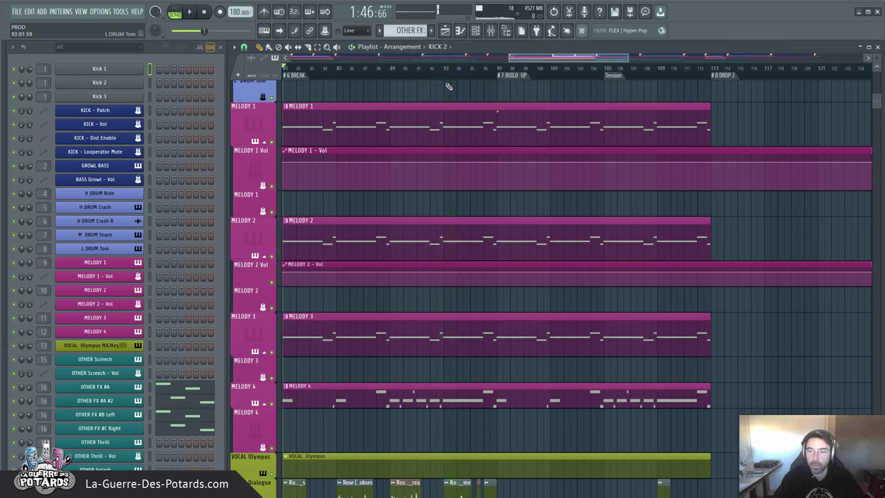
scroll(453, 69, "down", 3)
scroll(455, 79, "down", 2)
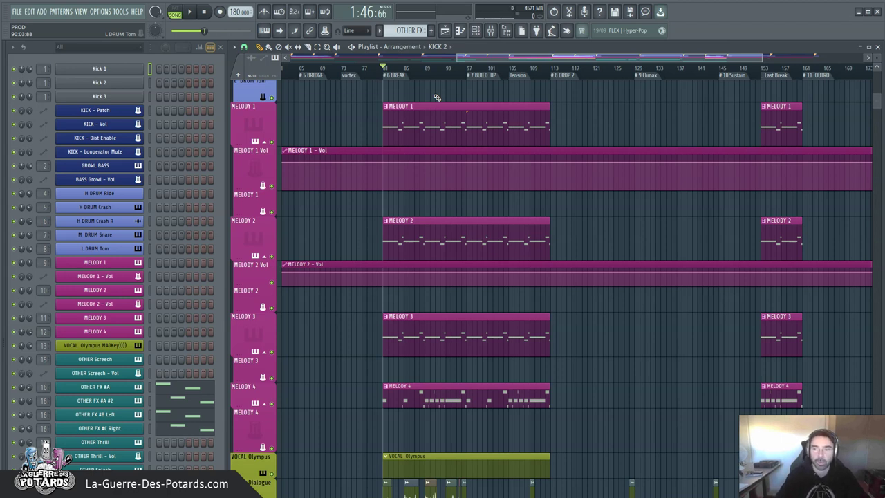
left_click(418, 47)
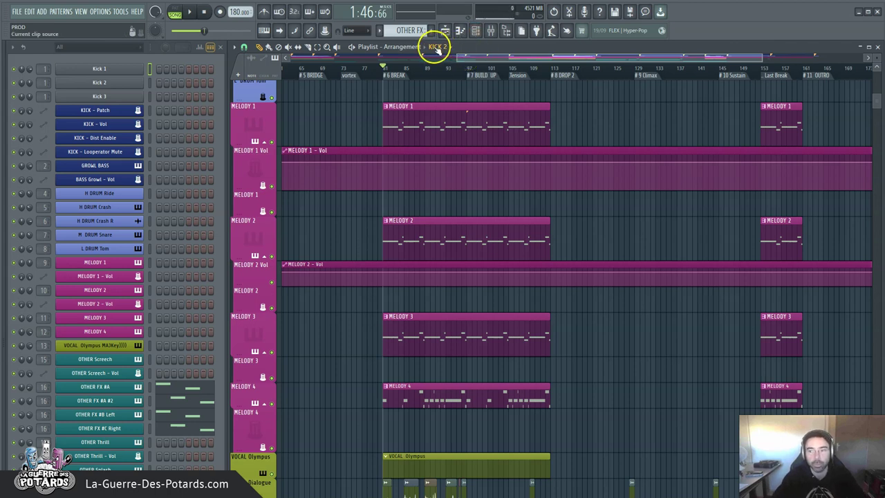
left_click(412, 47)
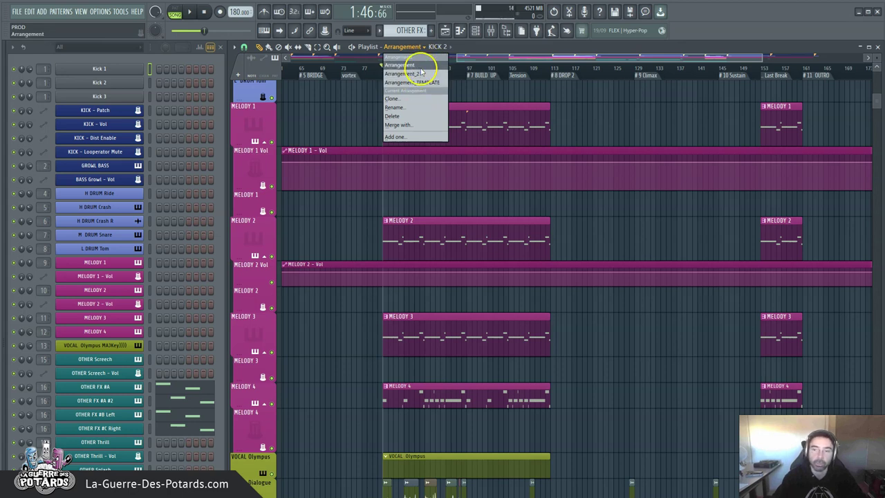
left_click(480, 58)
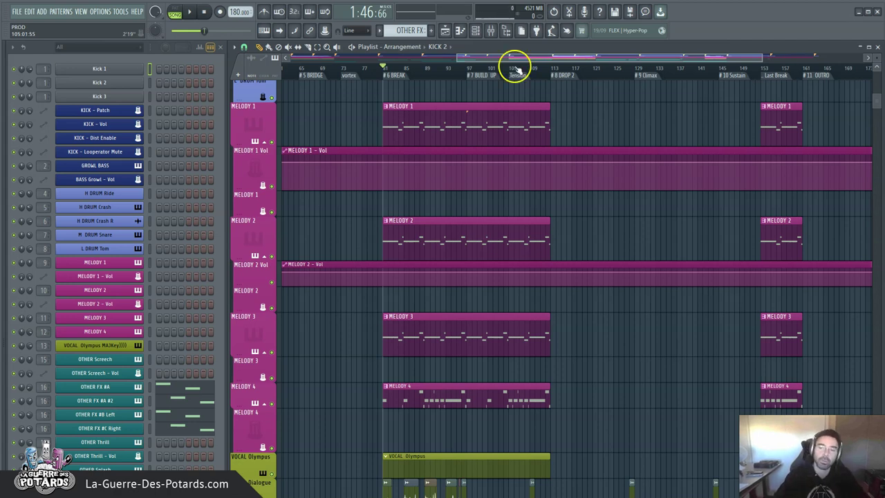
left_click(428, 45)
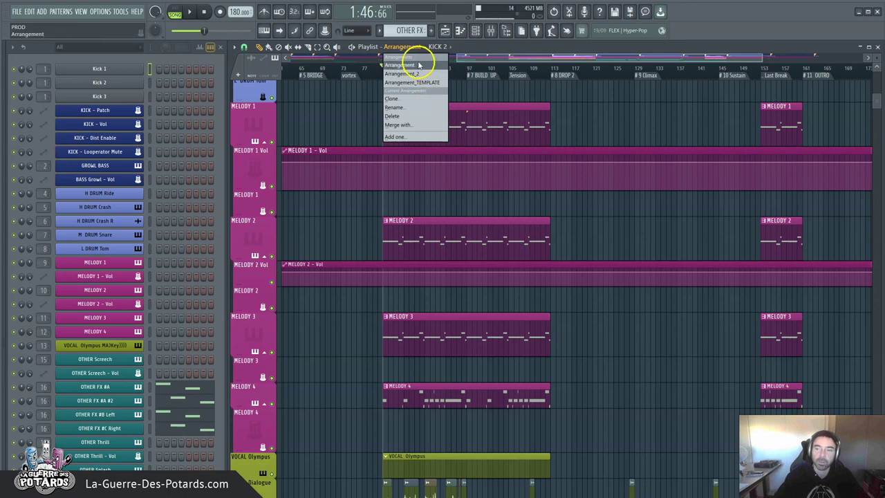
left_click(515, 44)
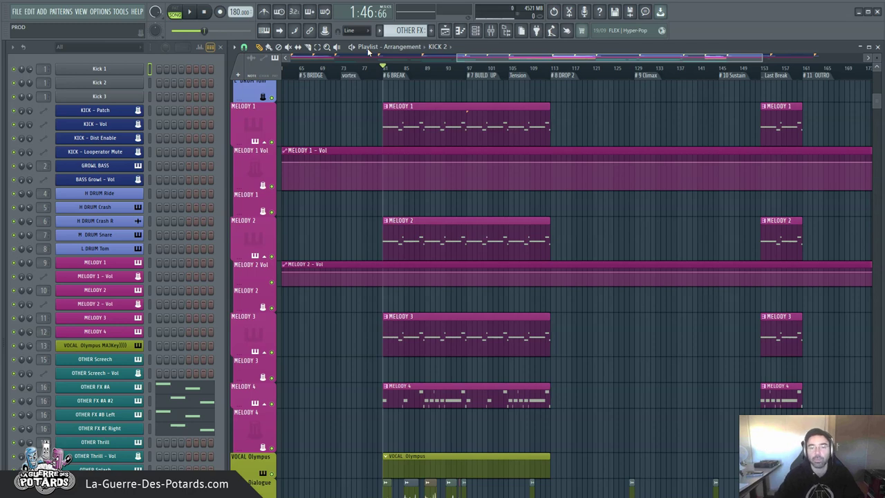
key("alt+Tab")
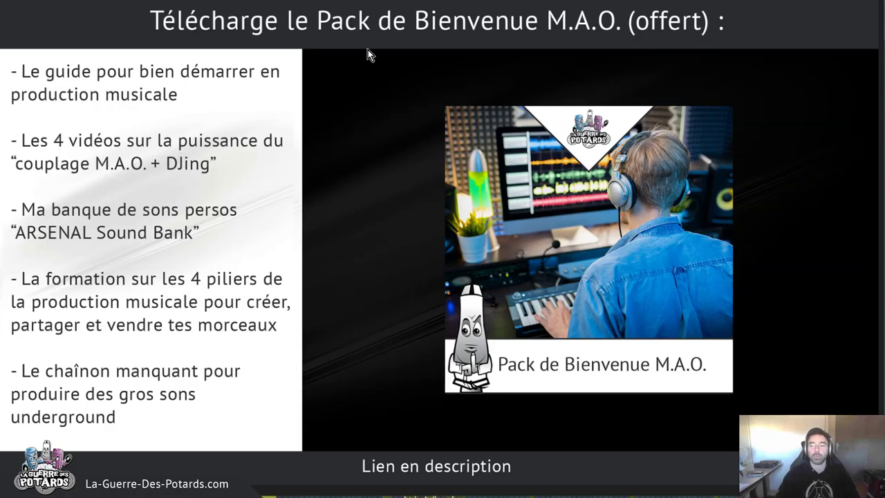